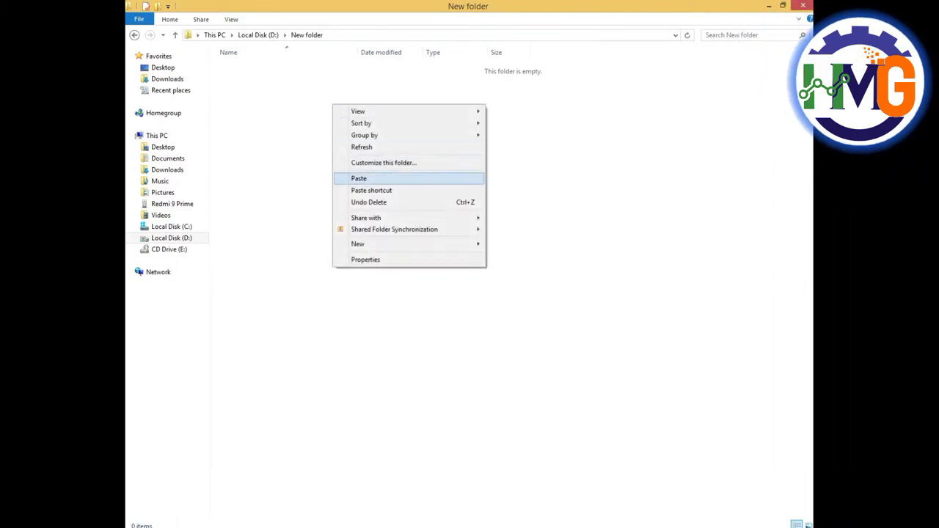
Create a new folder named HMG IT SOLUTIONS inside D:\New folder
mouse_move(367, 243)
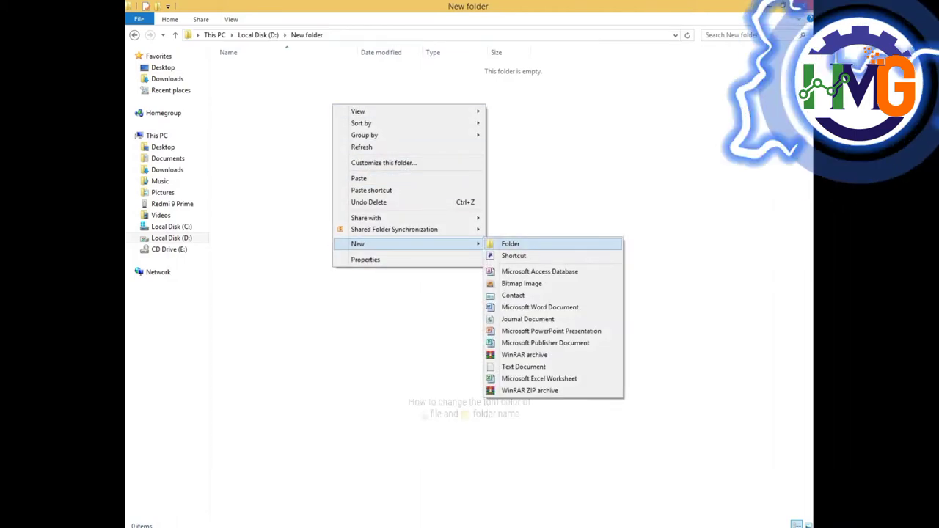
click(511, 243)
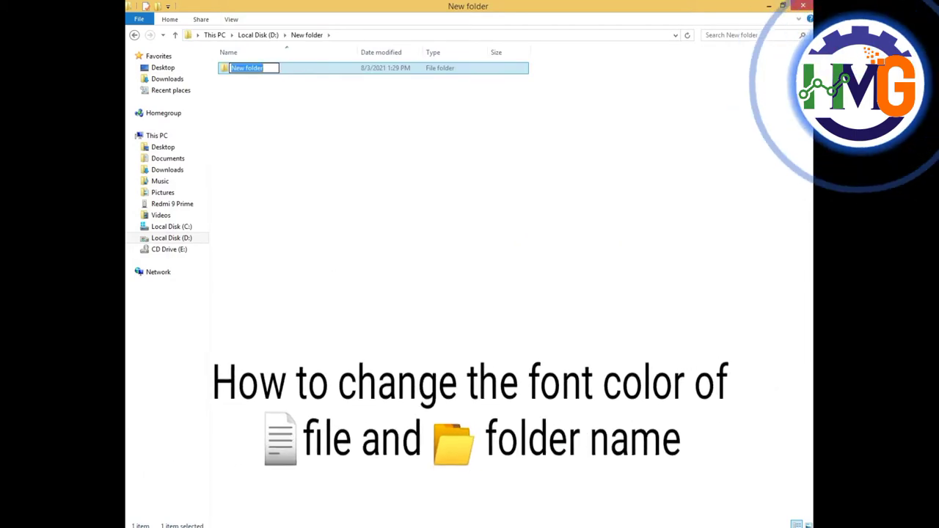
text(HMG)
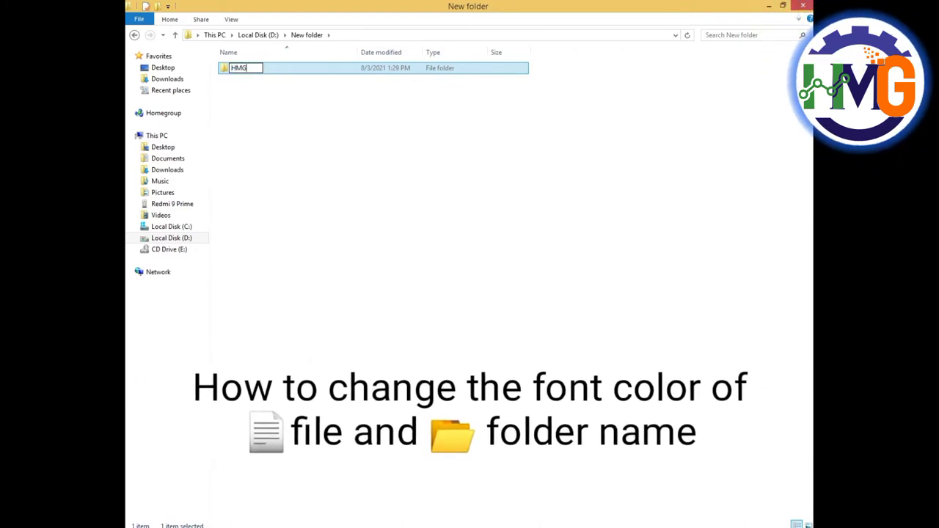
text( IT SOLUTIONS)
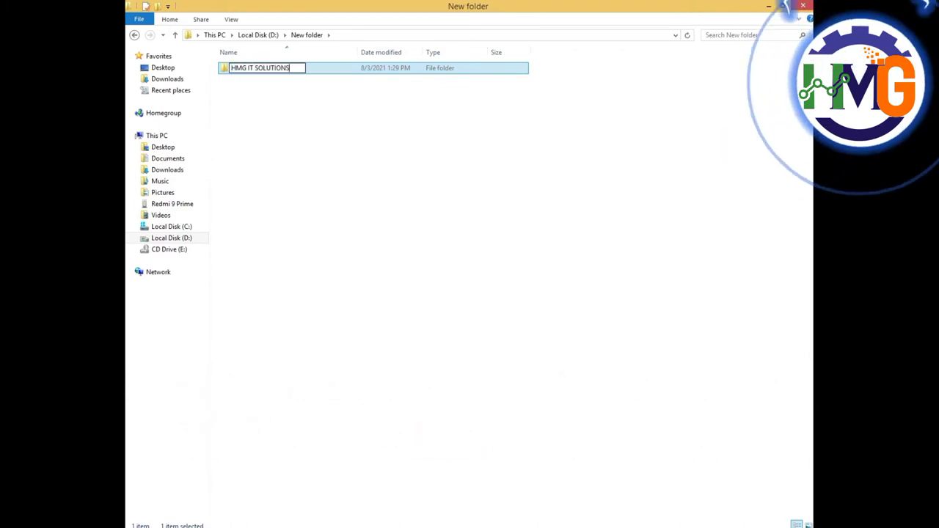
key(Return)
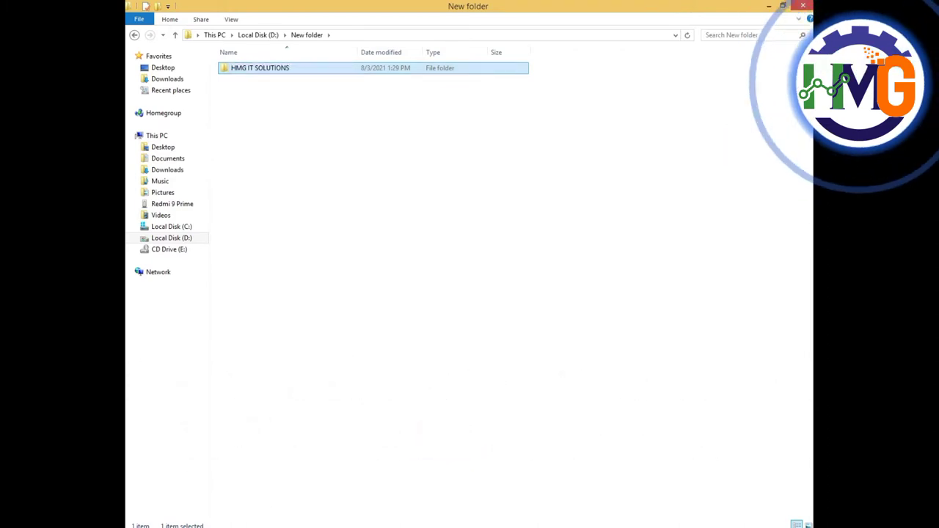
Create a new text document named HMG IT SOLUTIONS in the same location as the folder
click(304, 232)
right_click(305, 233)
mouse_move(382, 373)
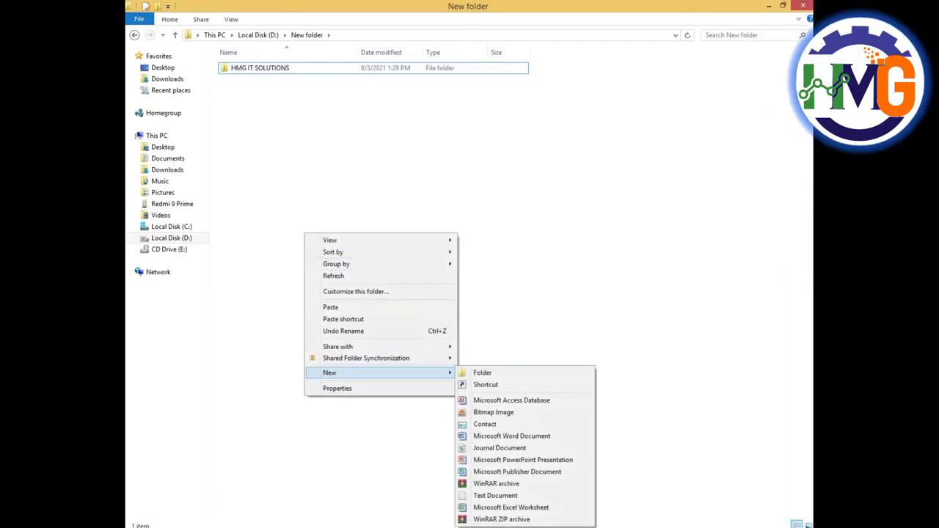
click(496, 495)
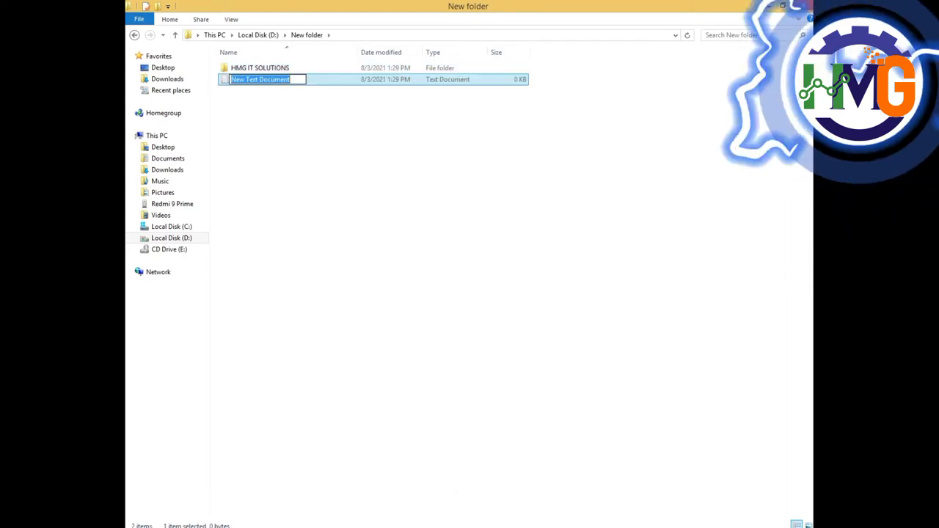
text(HMG I)
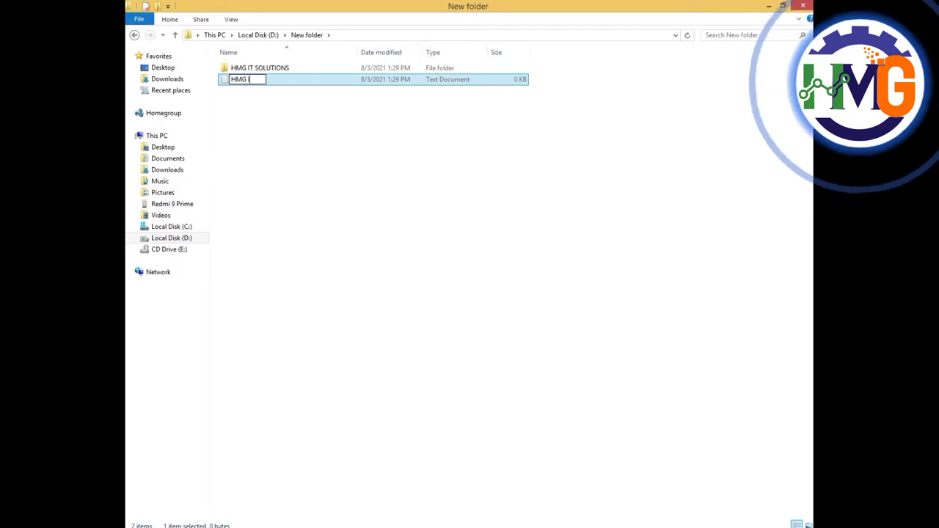
text(T SOLUTIONS)
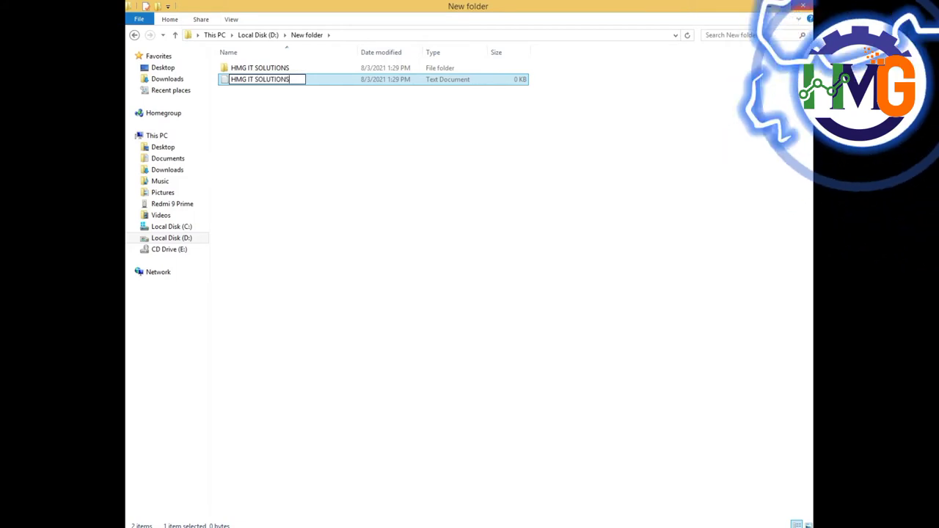
key(Return)
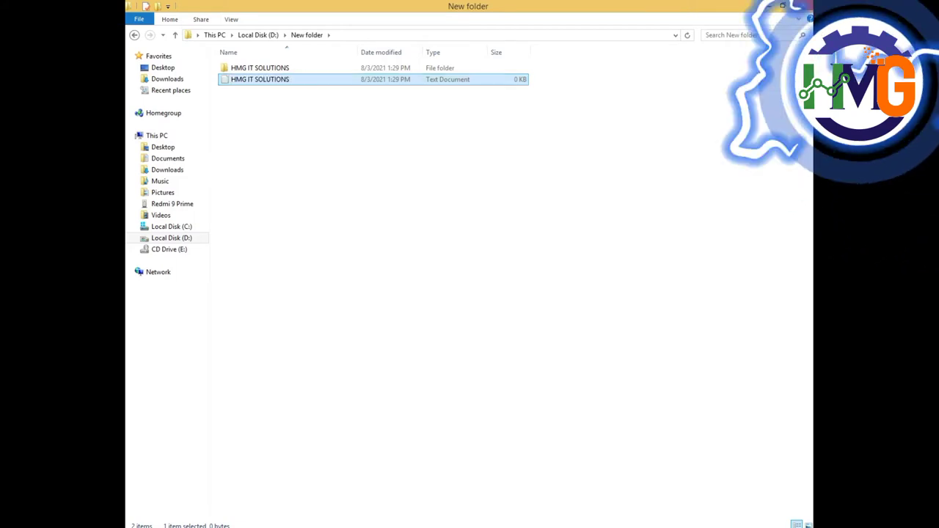
click(455, 294)
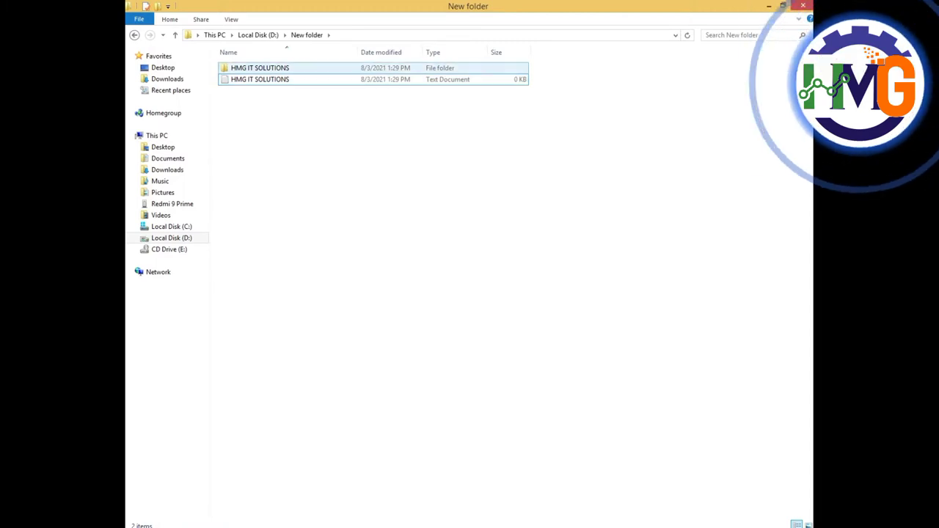
Enable "Compress contents to save disk space" in the HMG IT SOLUTIONS folder's advanced attributes and apply it
click(262, 69)
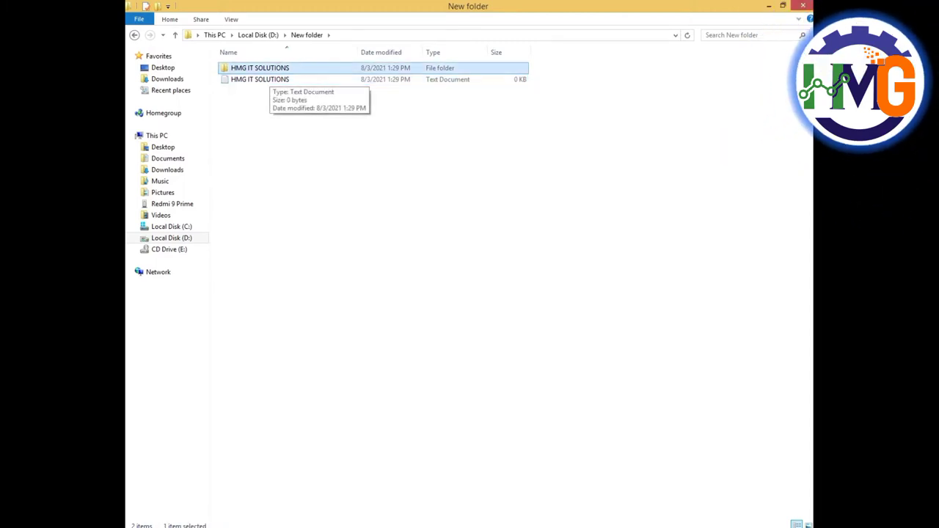
right_click(281, 67)
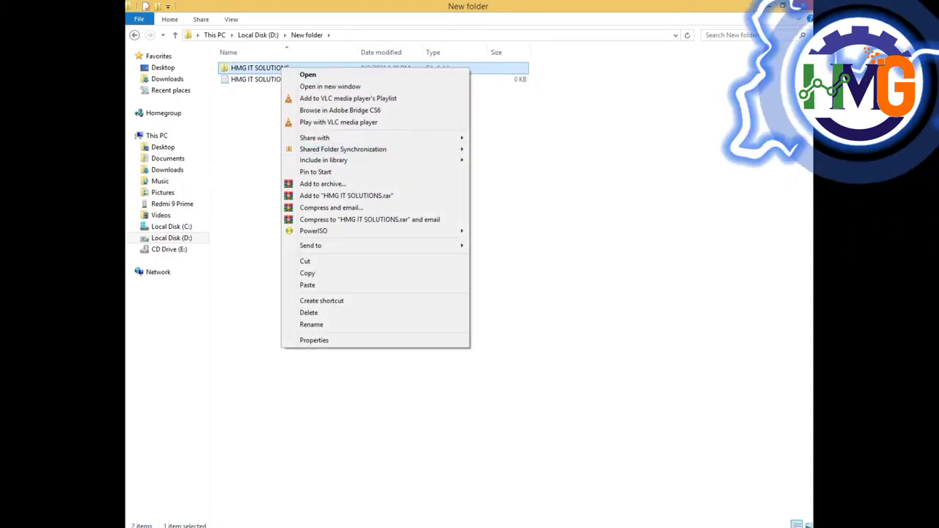
click(315, 340)
drag(383, 76, 456, 91)
click(514, 265)
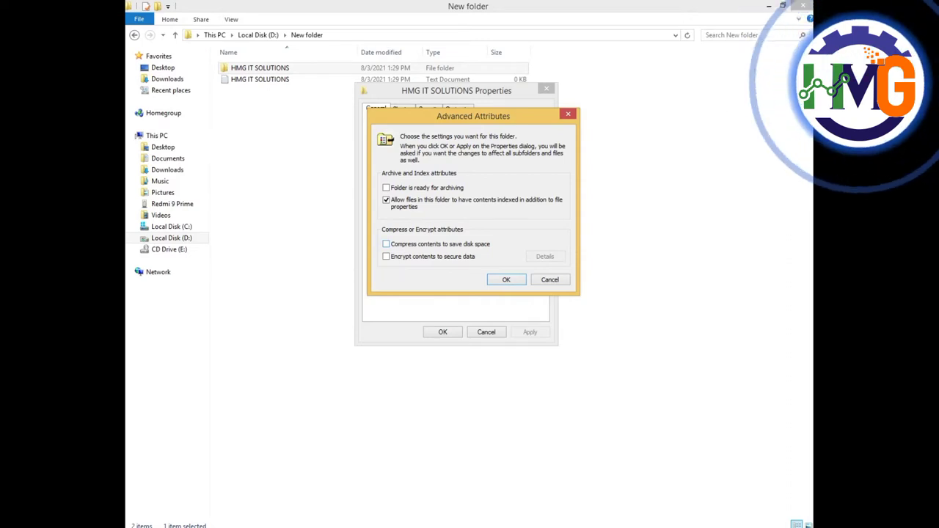
click(386, 244)
click(506, 280)
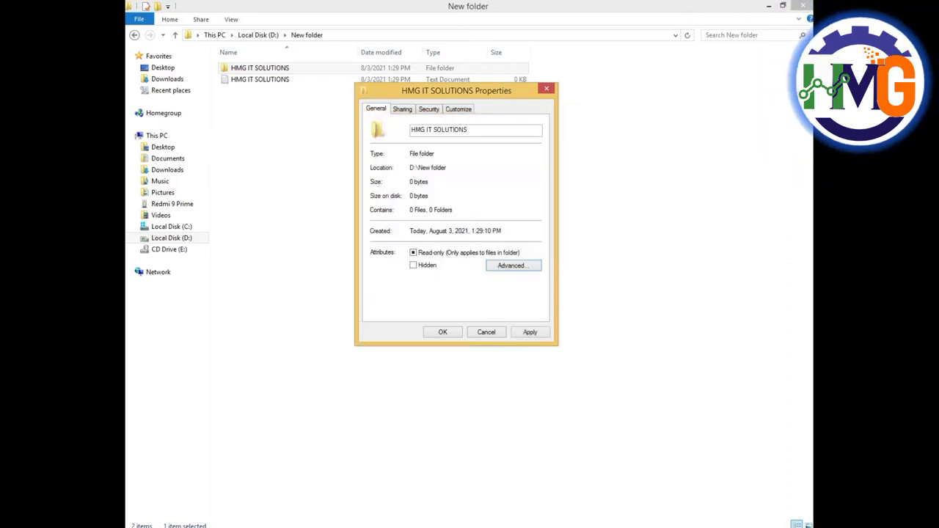
click(530, 333)
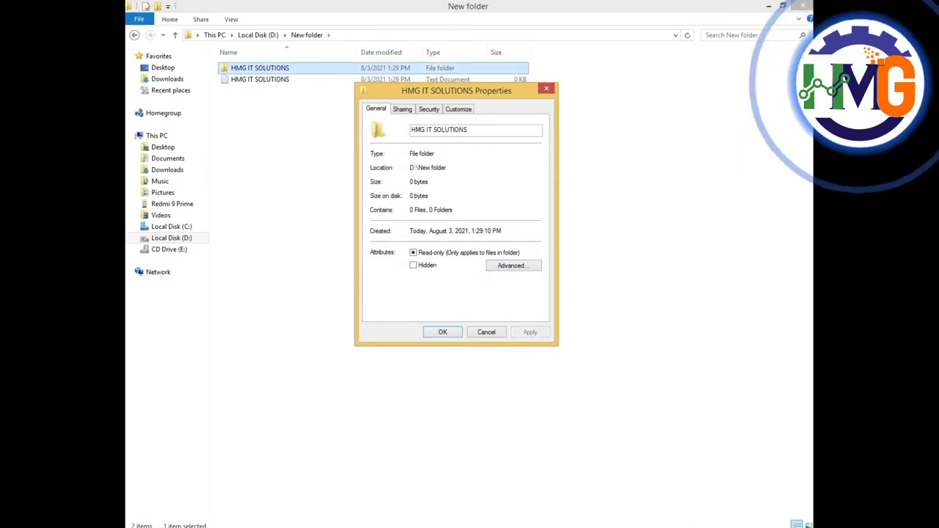
drag(457, 90, 468, 85)
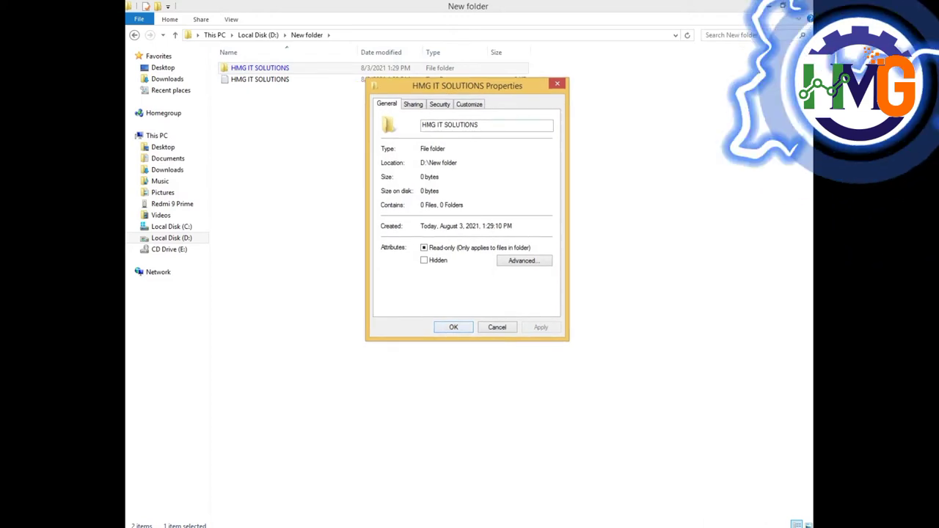
click(454, 327)
click(453, 327)
key(ctrl+a)
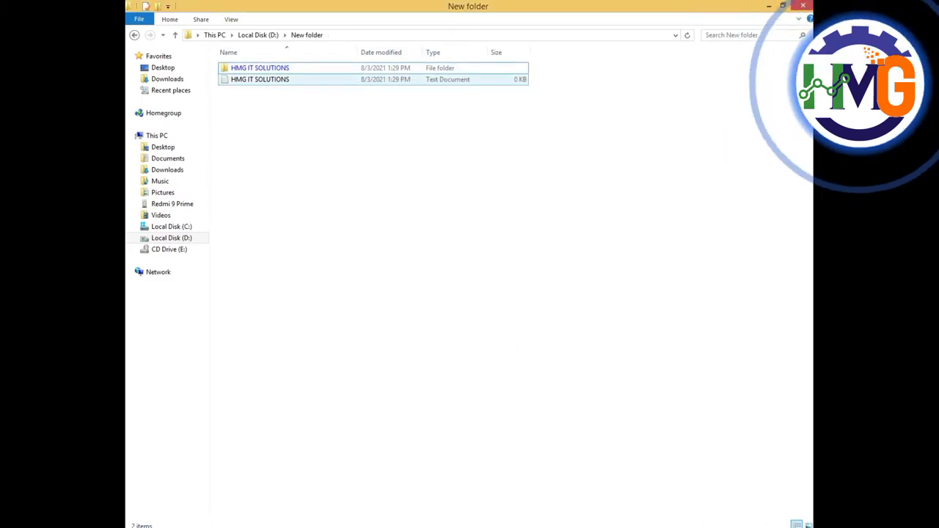
Enable "Compress contents to save disk space" in the HMG IT SOLUTIONS text document's advanced attributes and apply it
click(278, 80)
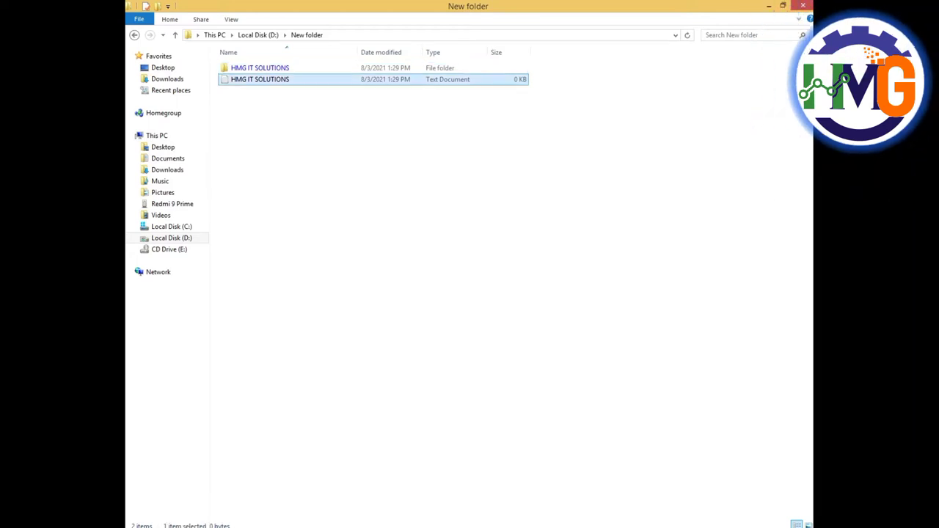
right_click(279, 81)
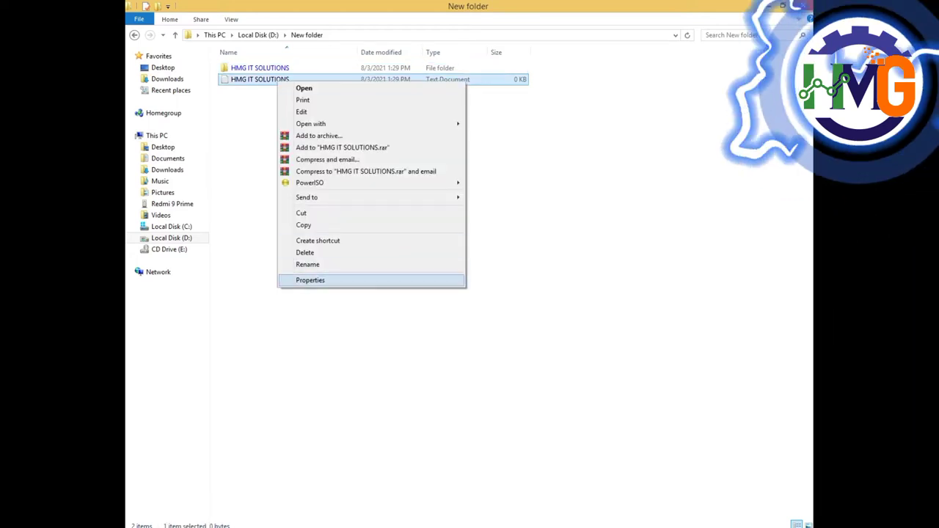
click(310, 279)
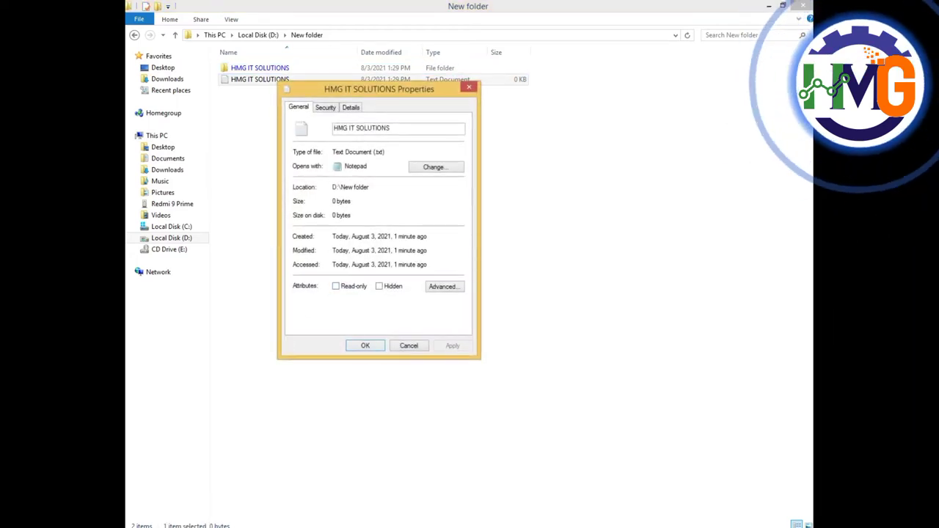
click(445, 286)
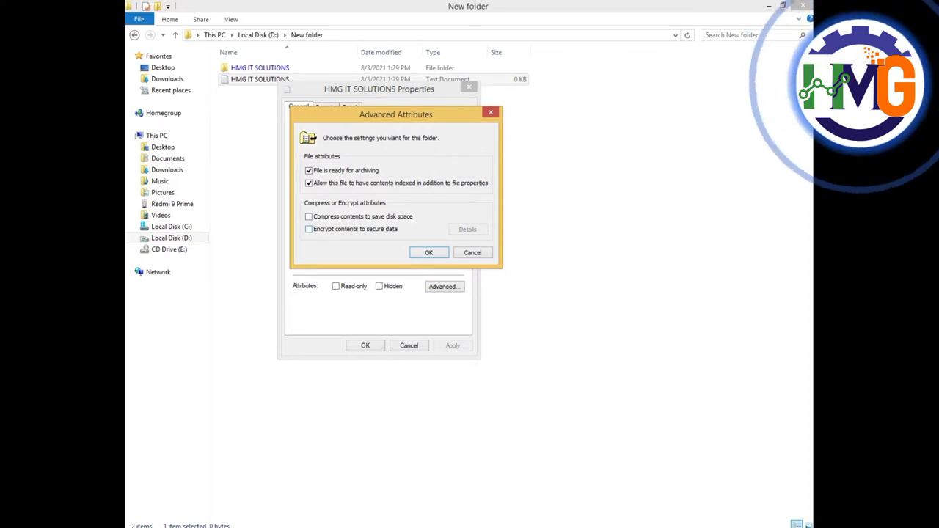
click(309, 217)
click(429, 253)
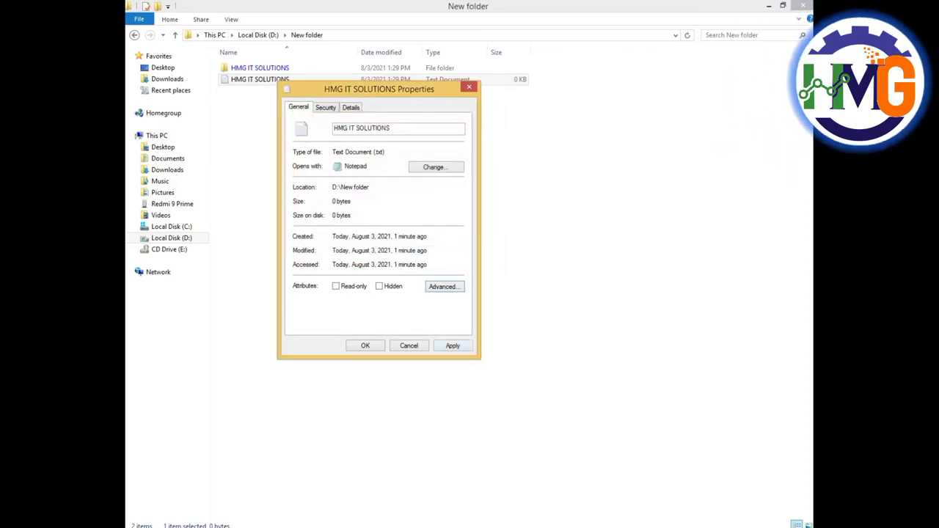
click(453, 346)
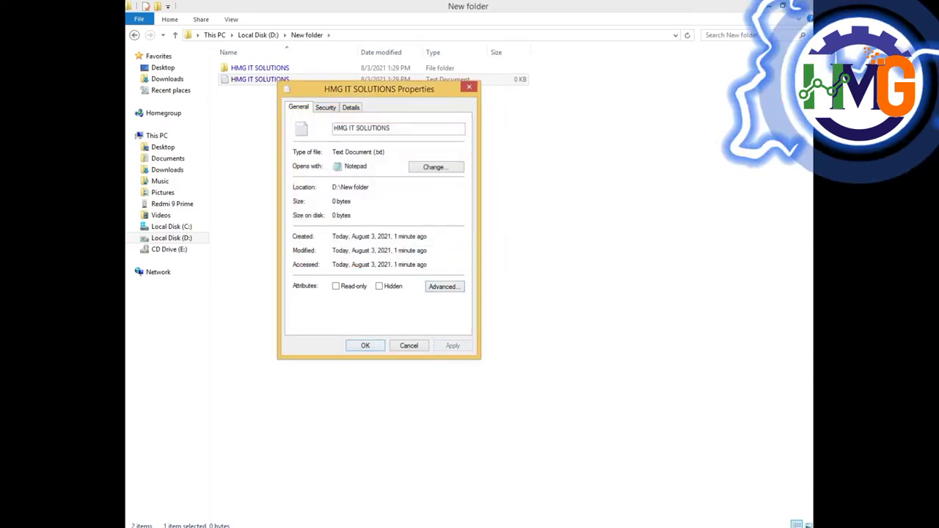
click(366, 346)
click(345, 220)
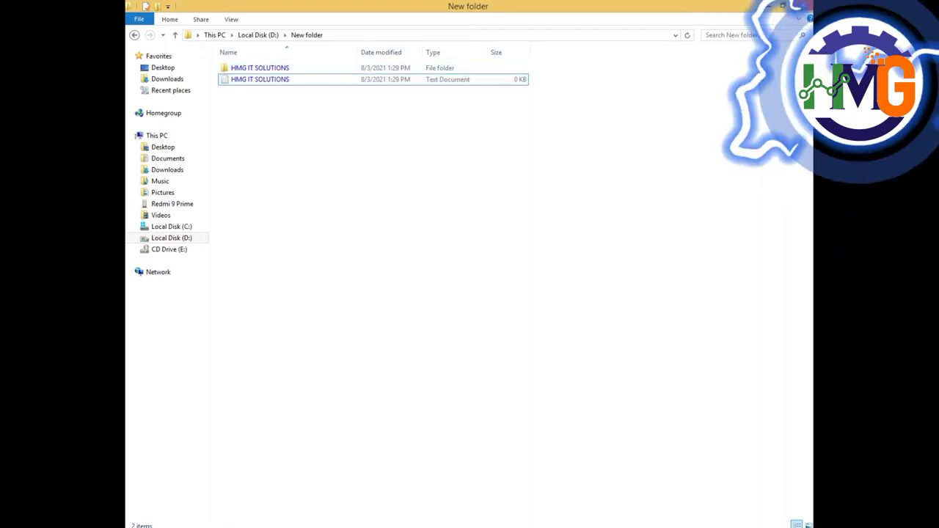
Create another folder named HMG IT SOLUTIONS in kota inside D:\New folder
right_click(246, 125)
mouse_move(322, 263)
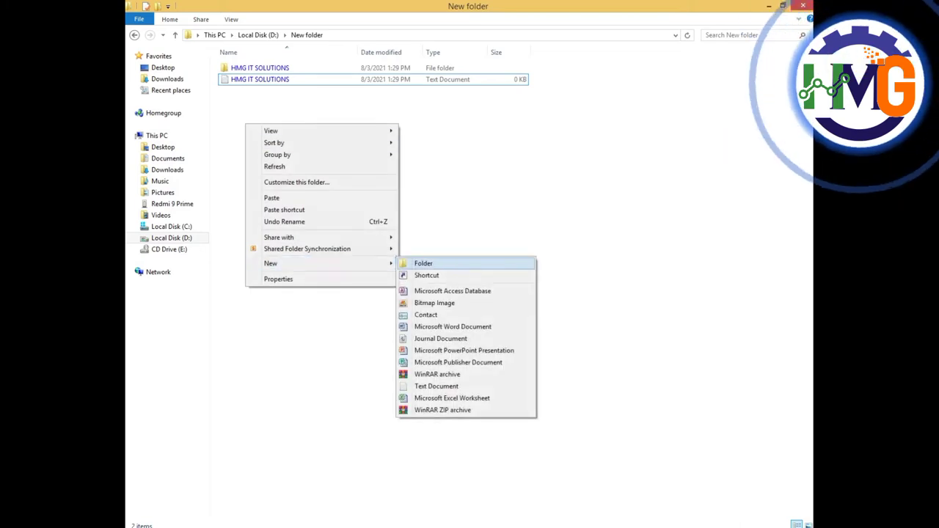
click(424, 264)
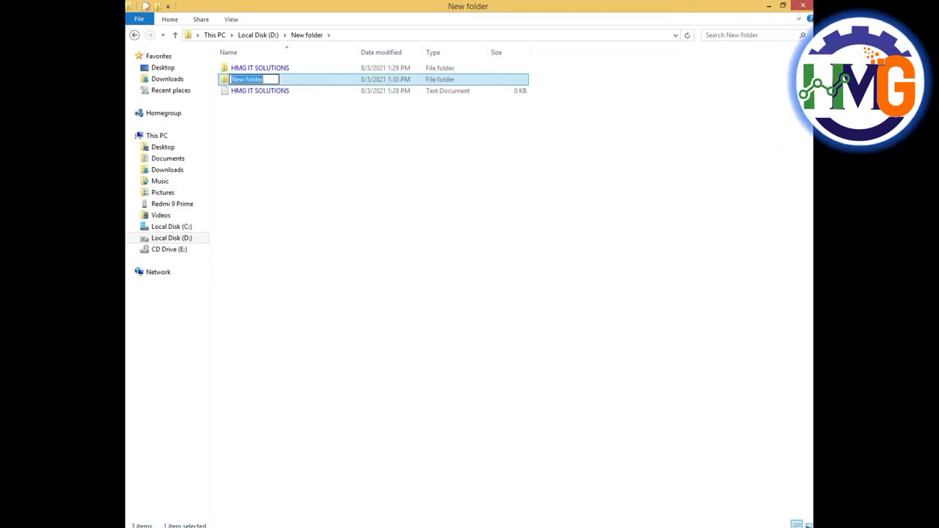
text(HMG IT)
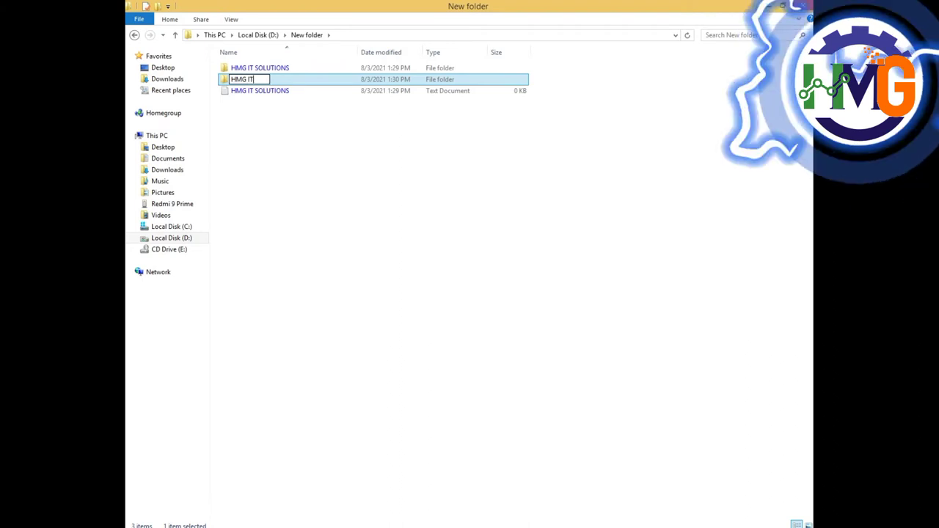
text( SOLUTI)
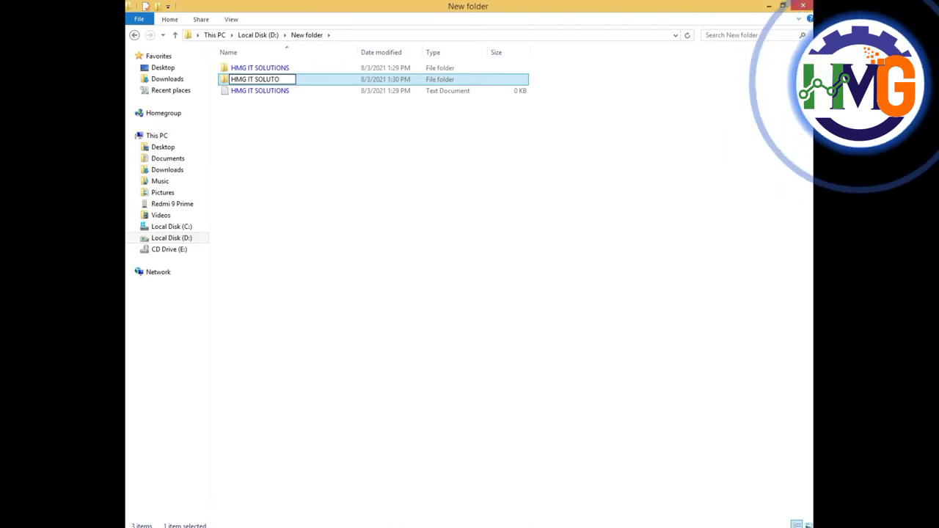
text(ONS)
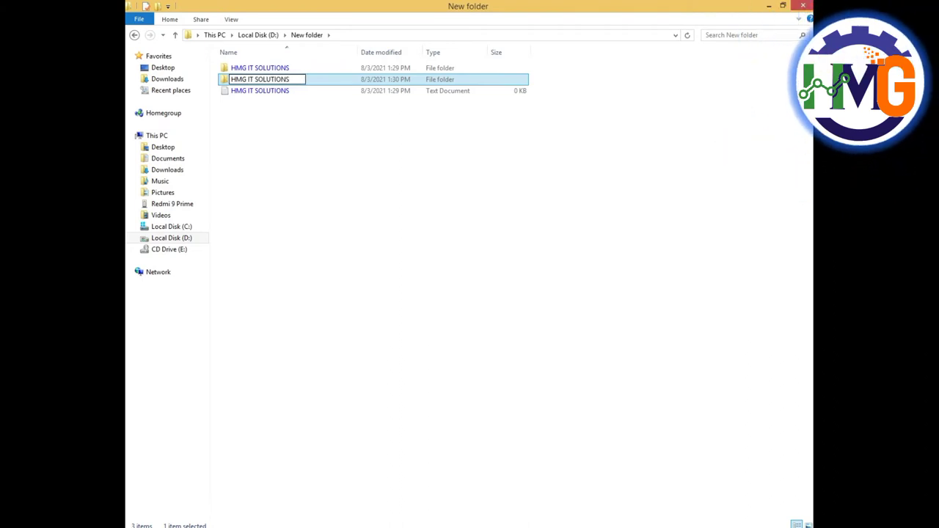
text(1)
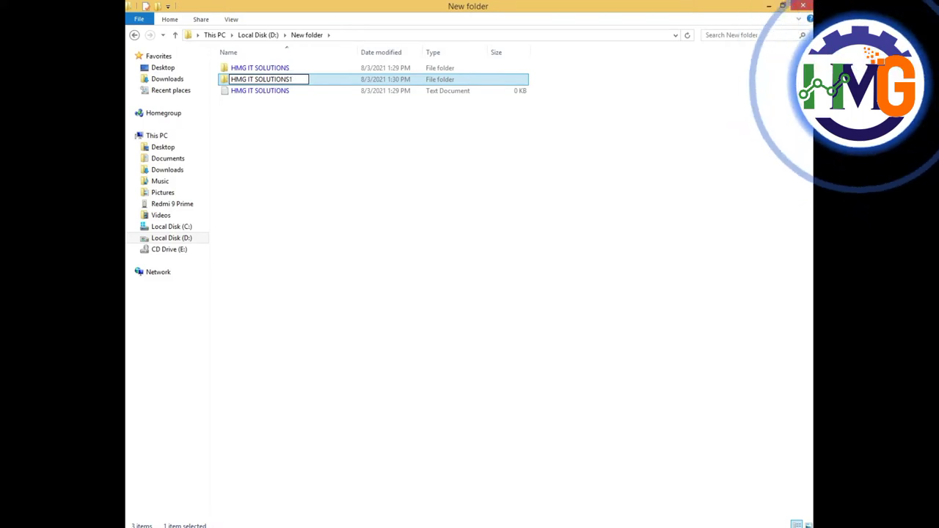
key(BackSpace)
text(in k)
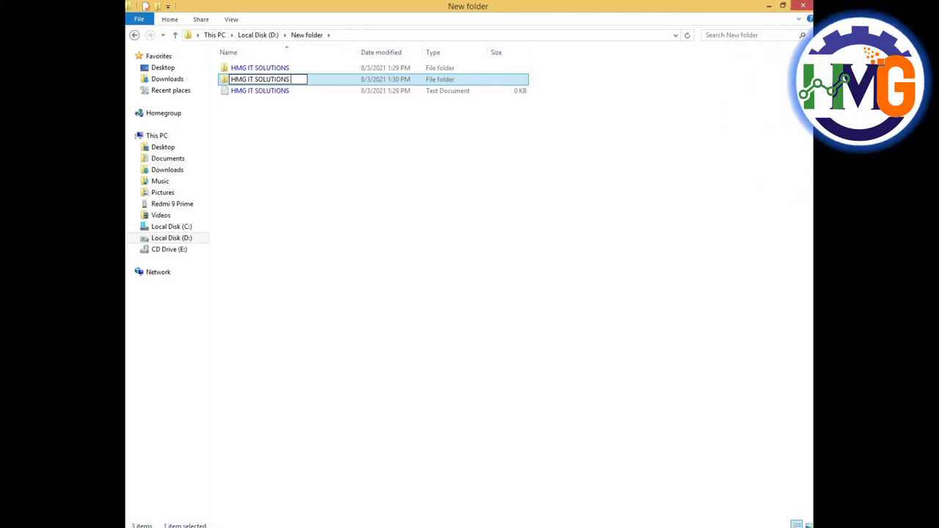
text(ota)
key(Return)
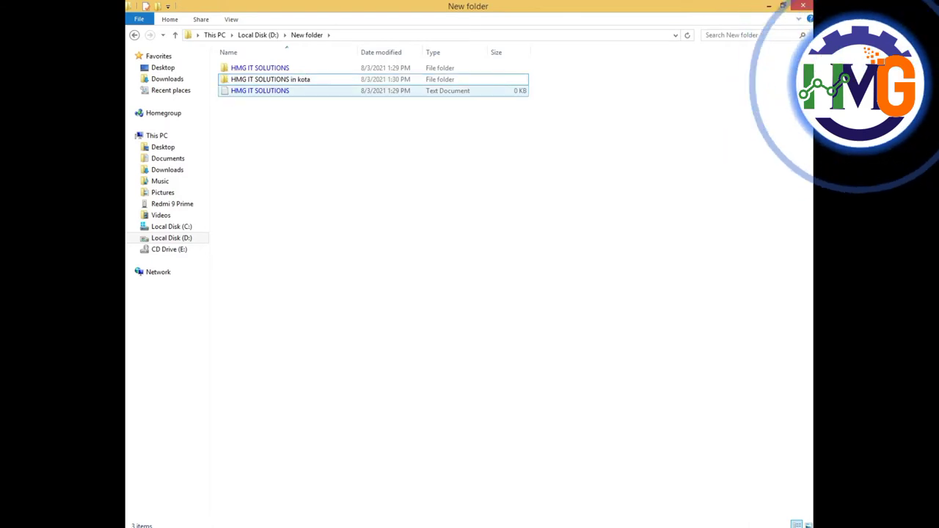
Enable "Encrypt contents to secure data" in the HMG IT SOLUTIONS in kota folder's advanced attributes and apply it
right_click(304, 79)
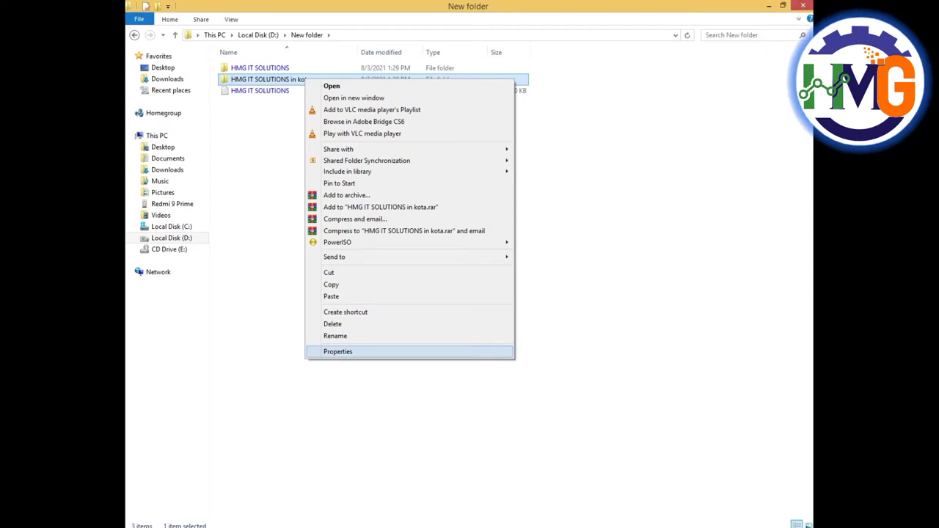
click(337, 351)
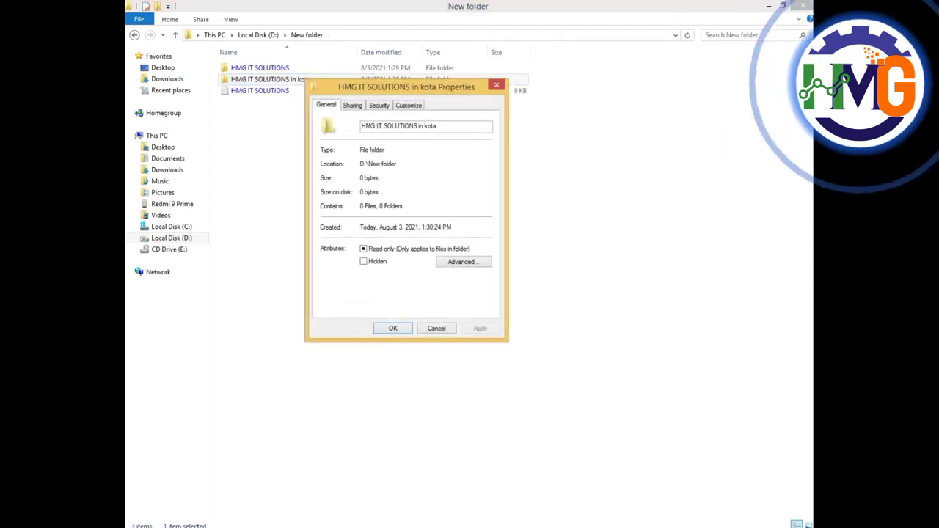
click(464, 262)
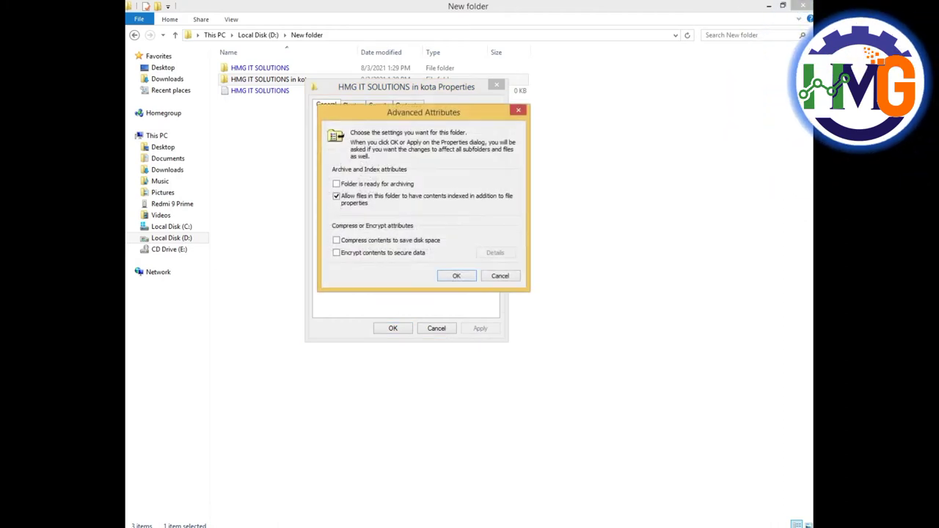
drag(423, 113, 519, 118)
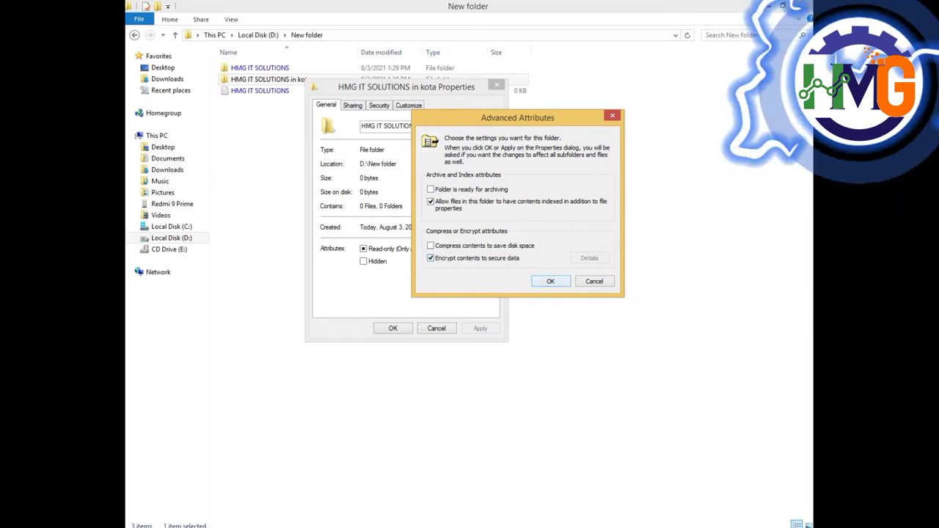
click(551, 281)
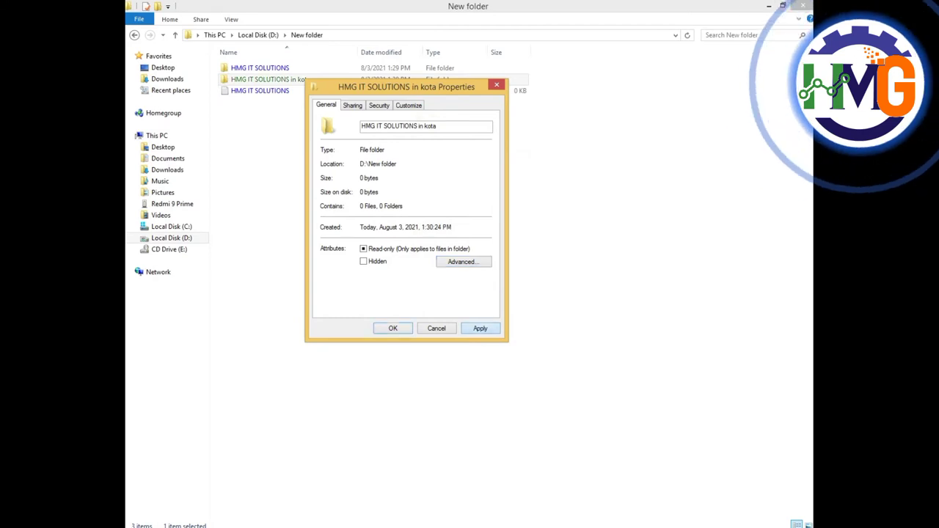
click(481, 328)
drag(407, 87, 436, 128)
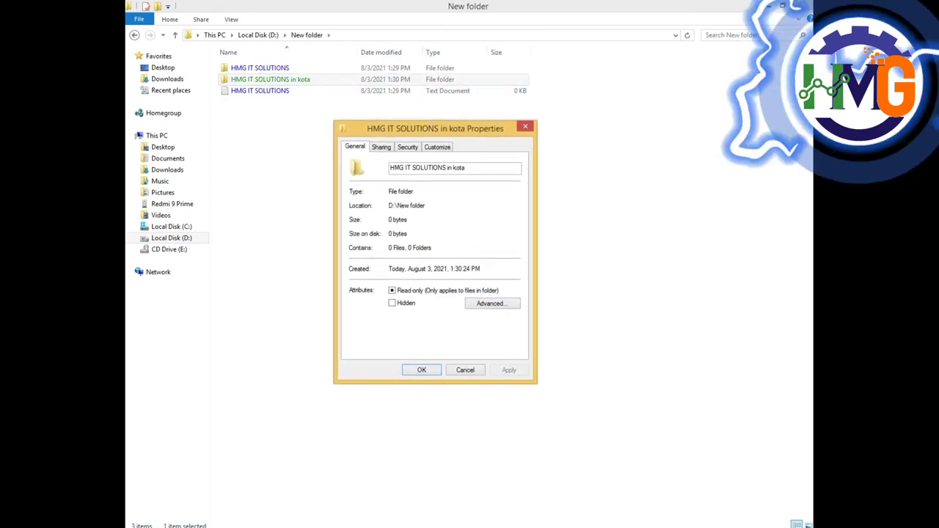
key(Return)
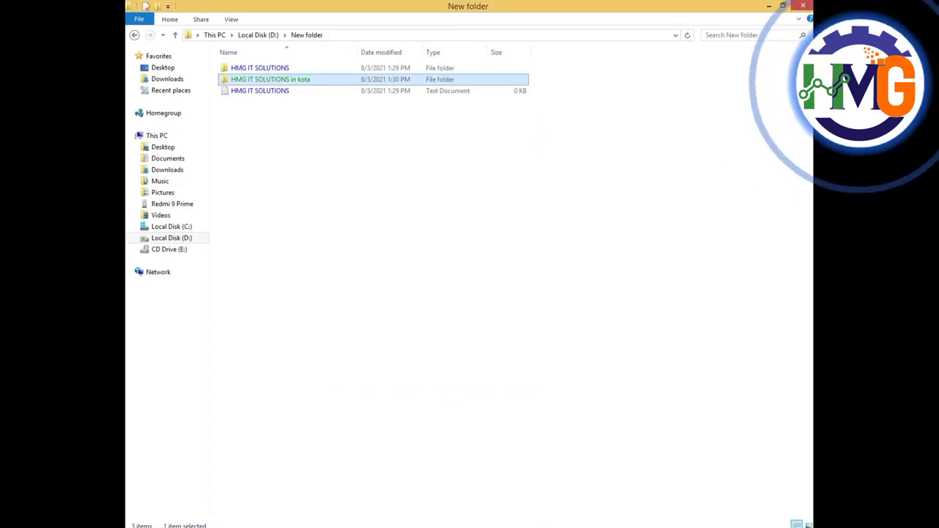
Create a new text document in D:\New folder
right_click(366, 133)
mouse_move(443, 273)
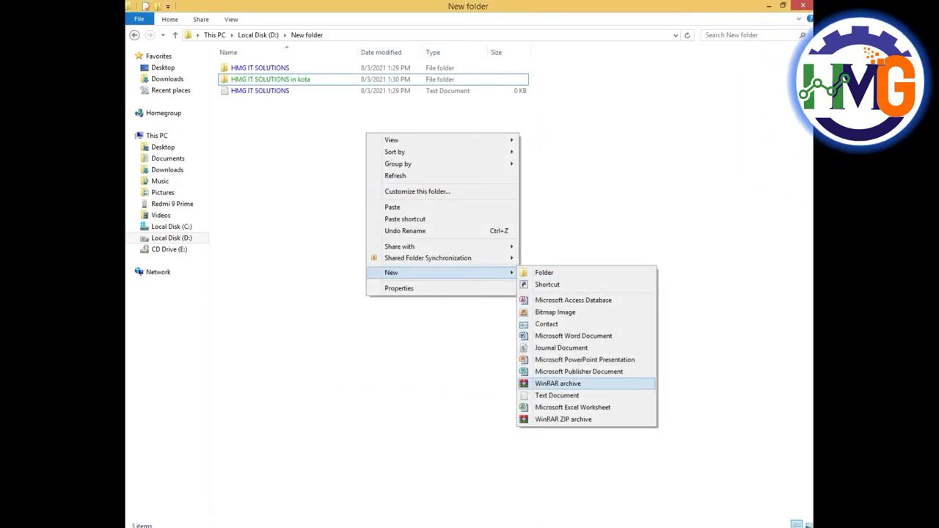
click(557, 396)
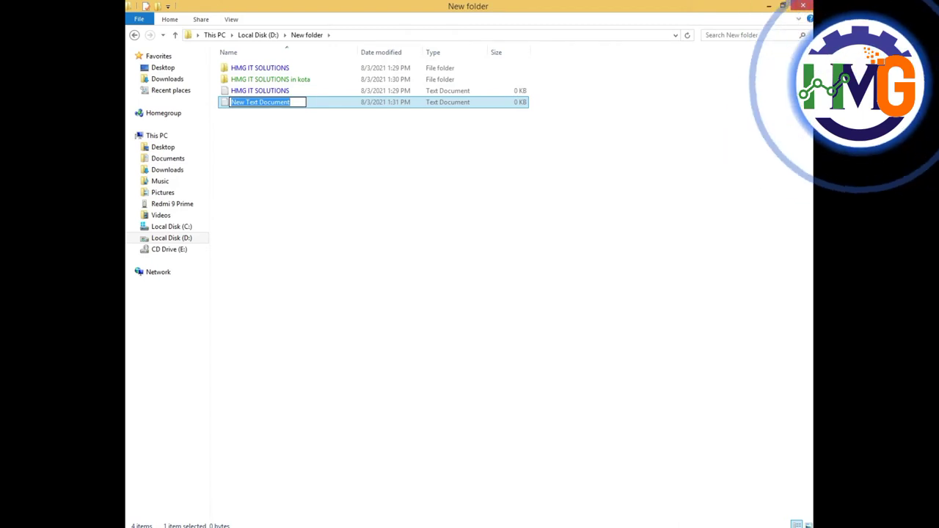
text(HMG IT)
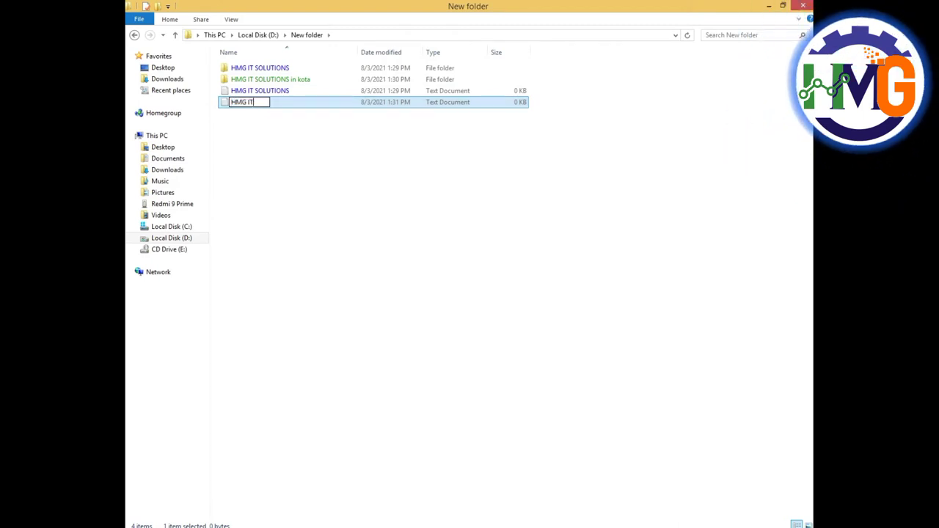
text( SOLUTIONS)
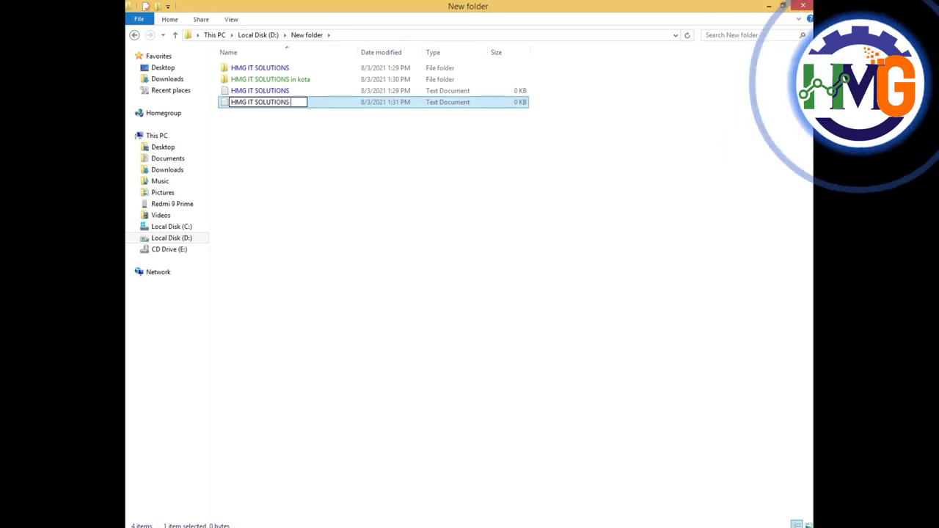
text( in)
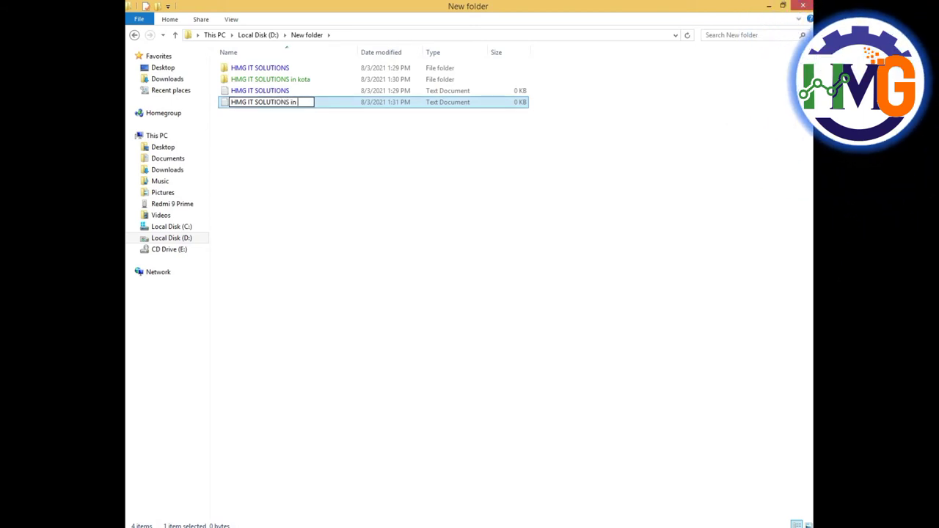
key(BackSpace)
key(BackSpace)
key(BackSpace)
key(BackSpace)
key(BackSpace)
key(BackSpace)
key(BackSpace)
key(BackSpace)
key(BackSpace)
key(BackSpace)
key(BackSpace)
key(BackSpace)
key(BackSpace)
key(BackSpace)
key(BackSpace)
key(BackSpace)
key(BackSpace)
key(BackSpace)
key(BackSpace)
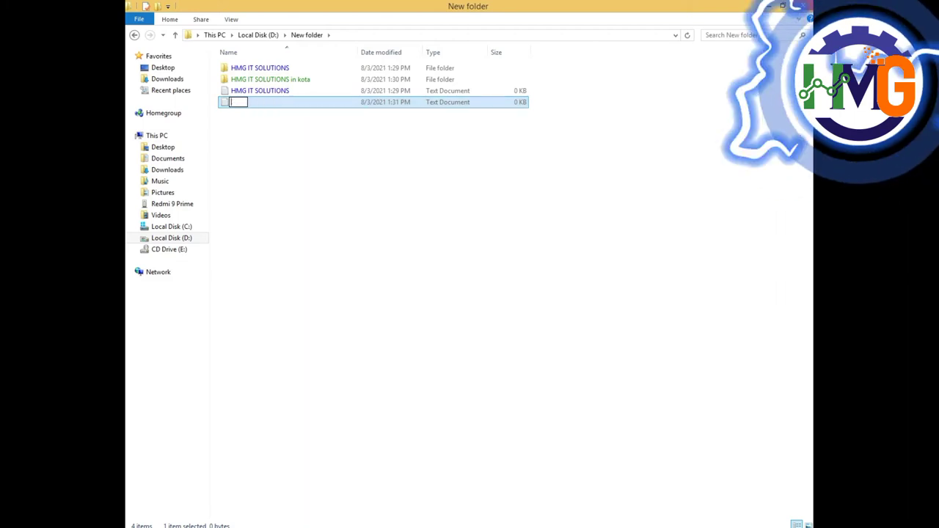
text(www.h)
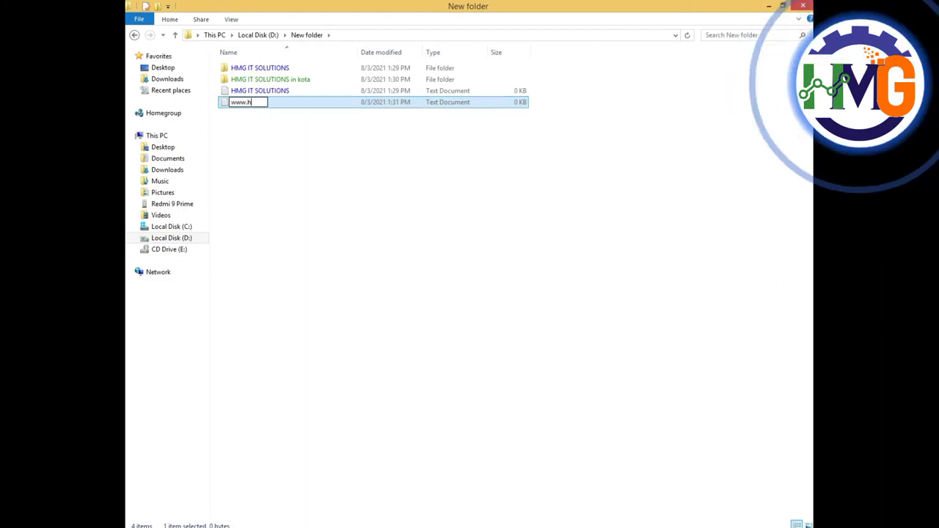
text(mgits.com)
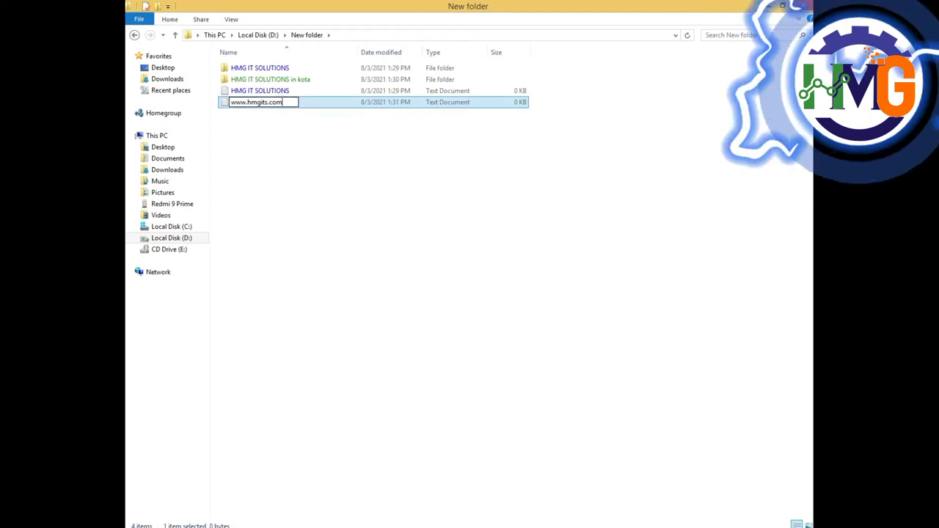
key(Return)
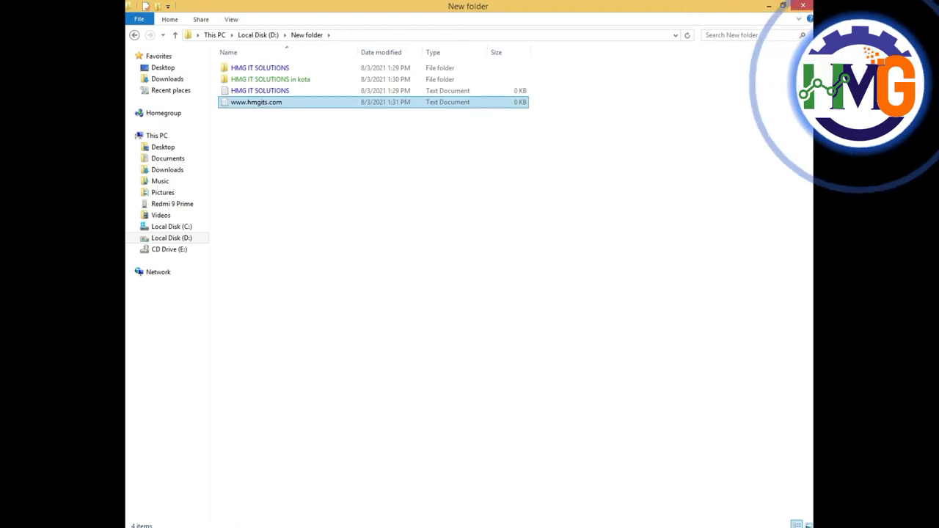
right_click(275, 101)
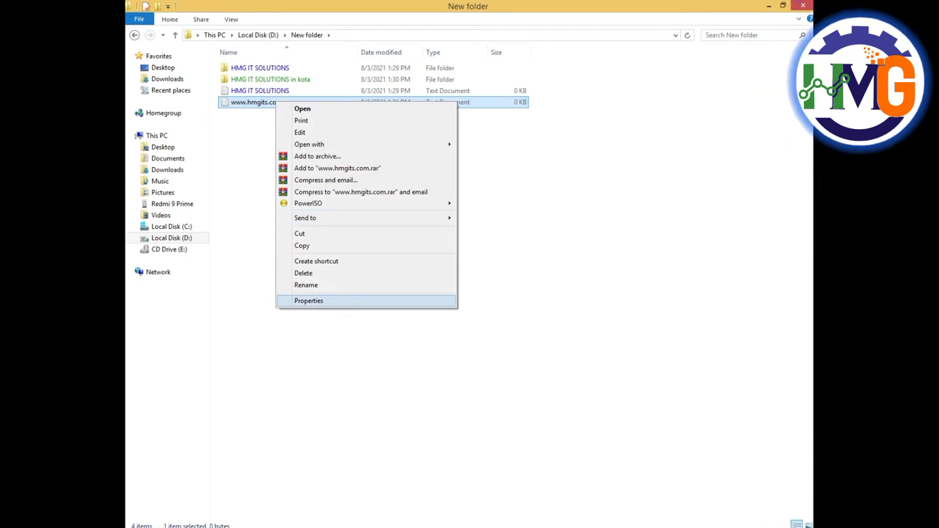
click(308, 301)
drag(374, 109, 462, 95)
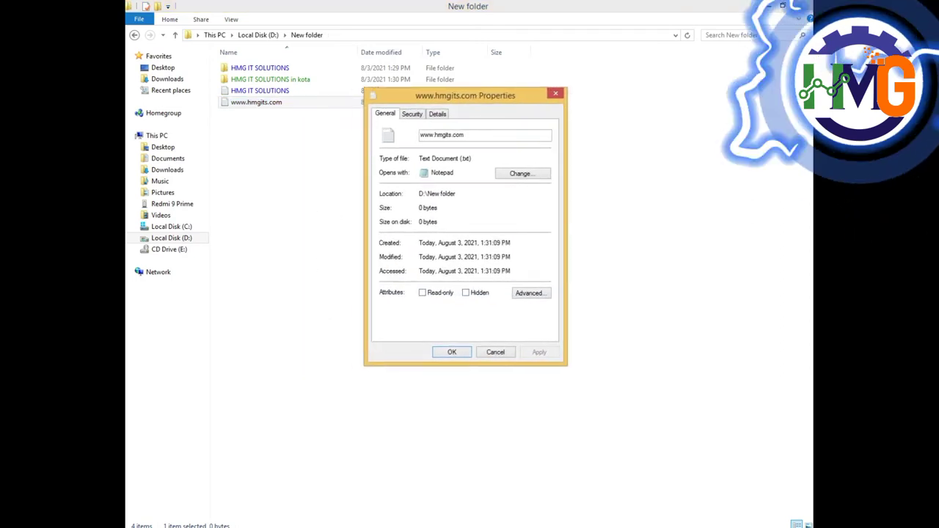
click(529, 293)
click(396, 236)
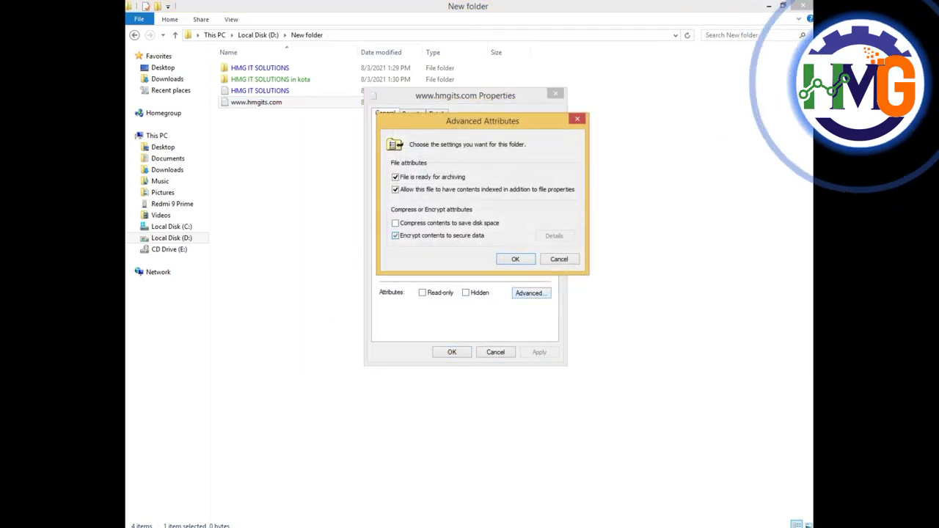
click(515, 259)
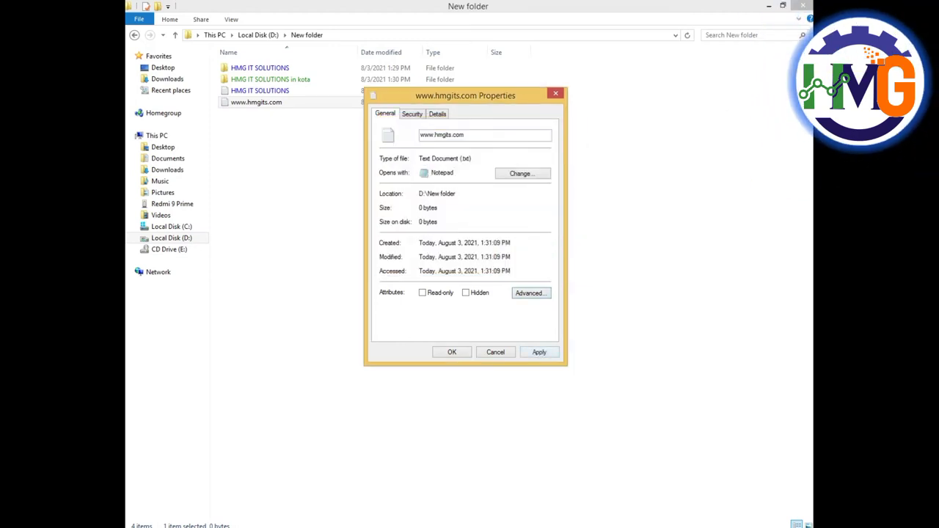
click(540, 353)
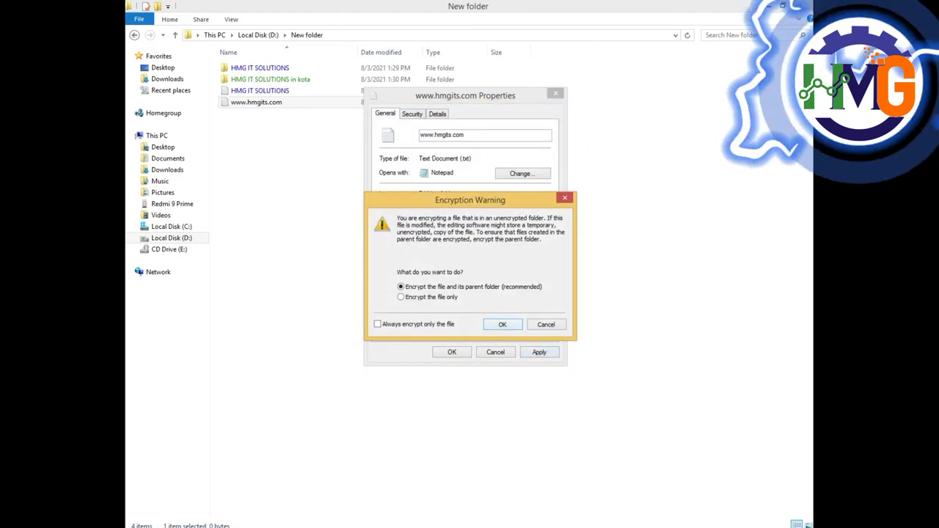
click(402, 297)
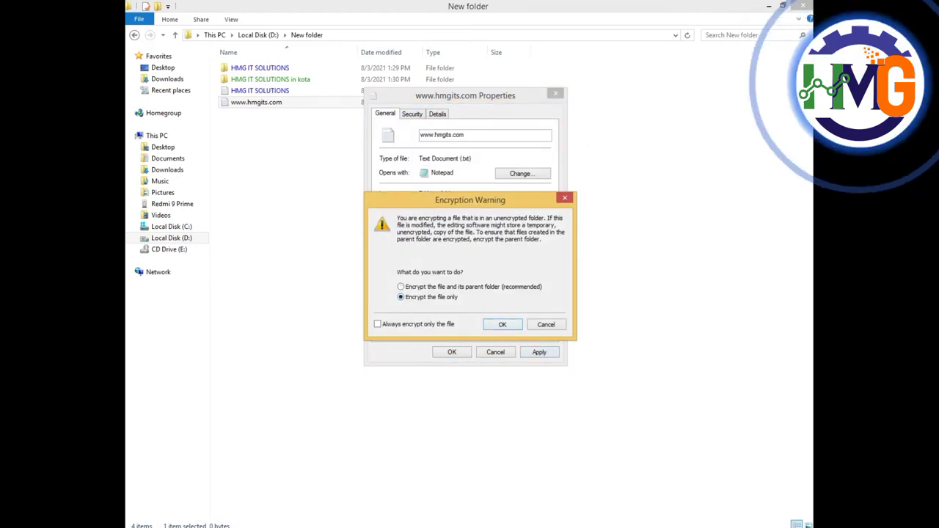
key(Return)
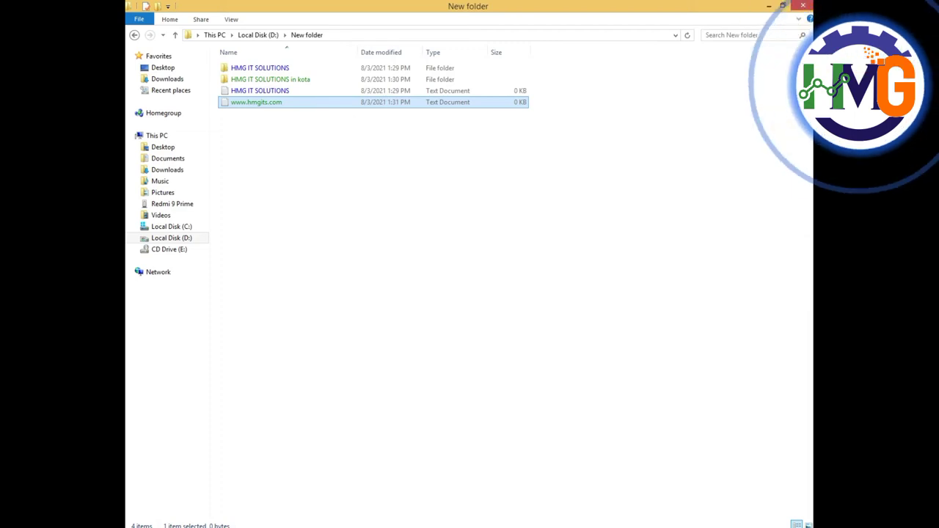
click(440, 249)
drag(327, 139, 248, 60)
click(315, 162)
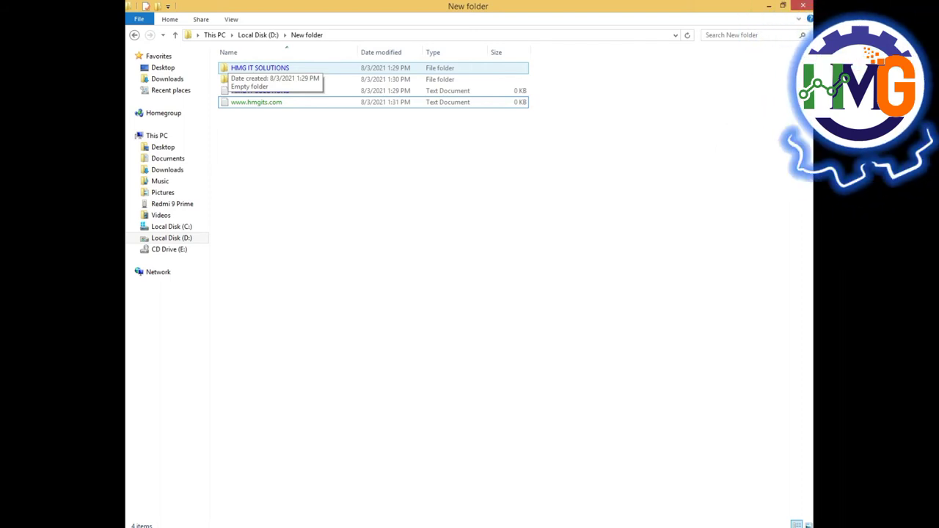
Disable "Compress contents to save disk space" in the HMG IT SOLUTIONS text document's advanced attributes and apply the change
click(260, 90)
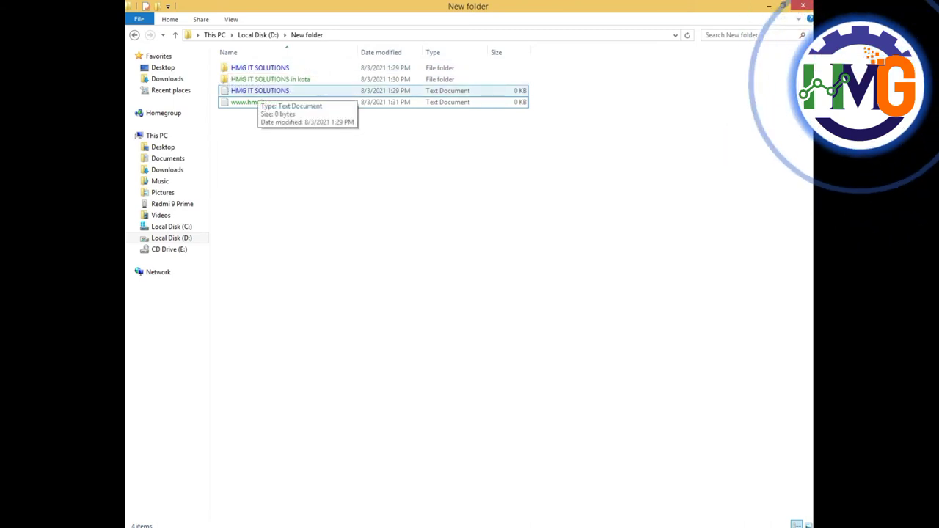
right_click(259, 91)
click(291, 290)
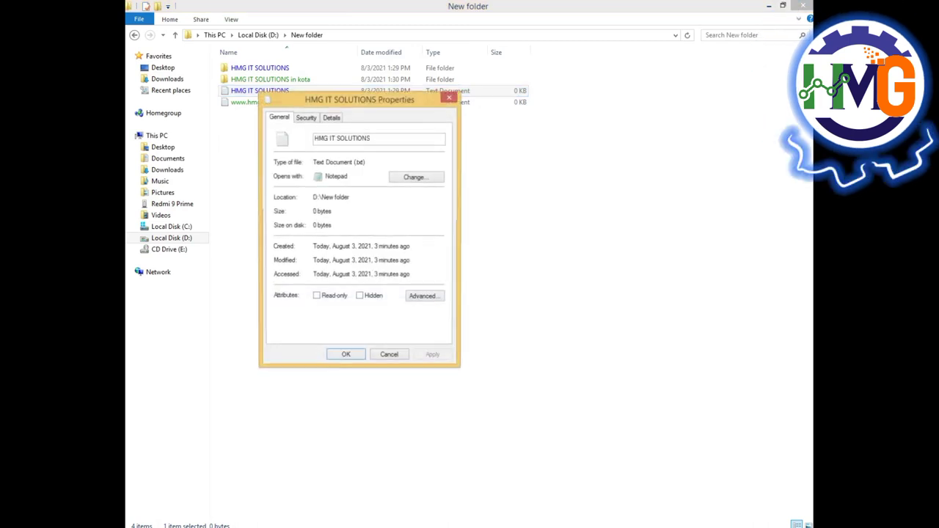
click(425, 297)
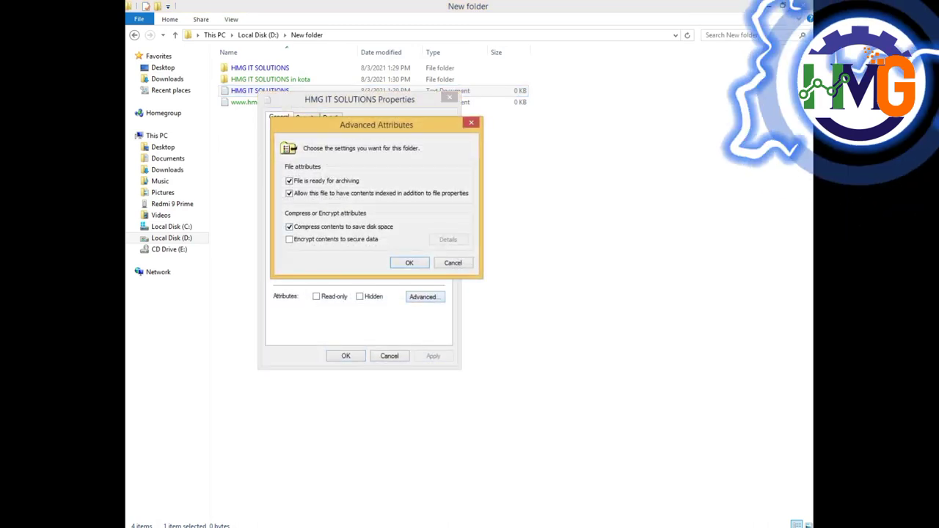
click(410, 263)
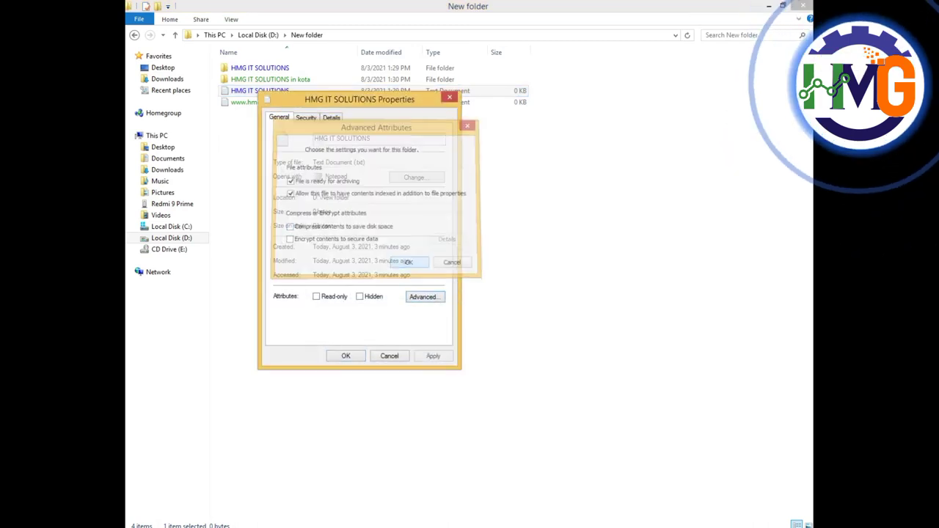
click(433, 355)
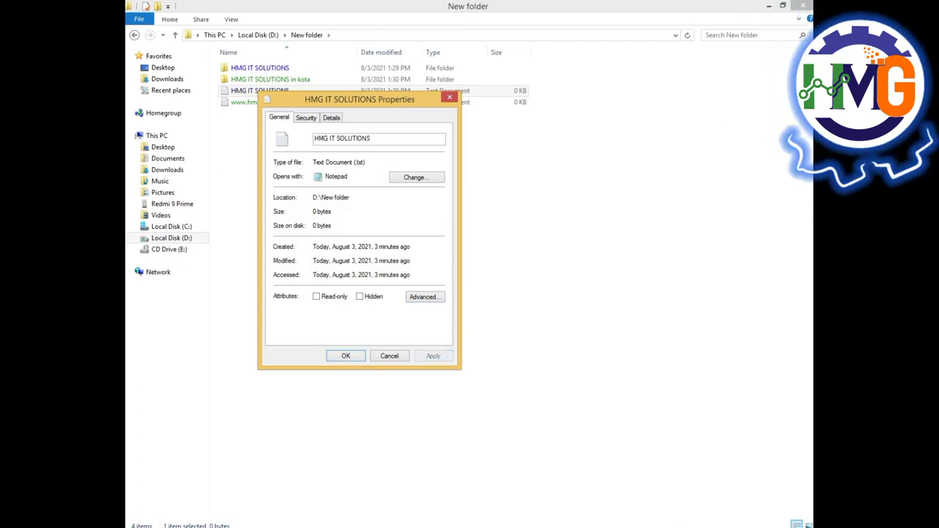
click(346, 356)
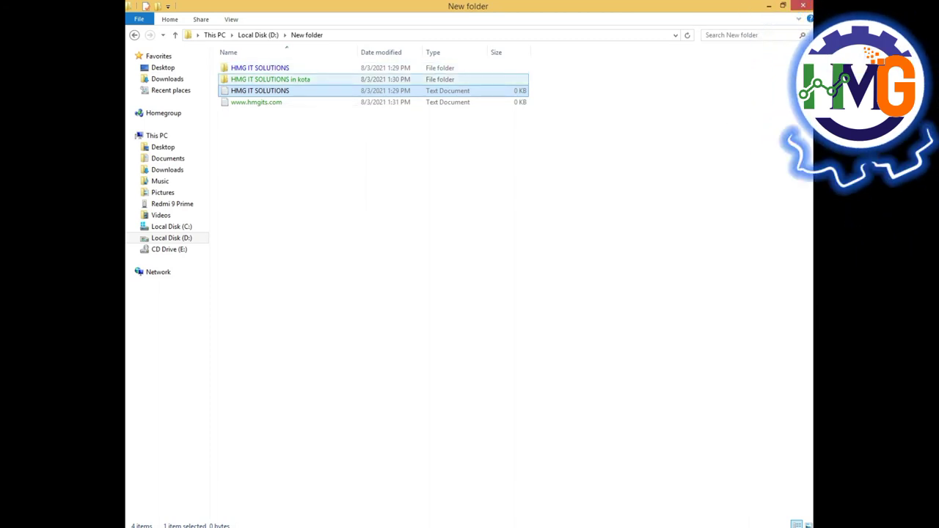
Disable "Encrypt contents to secure data" in the HMG IT SOLUTIONS in kota folder's advanced attributes and apply the change
right_click(272, 83)
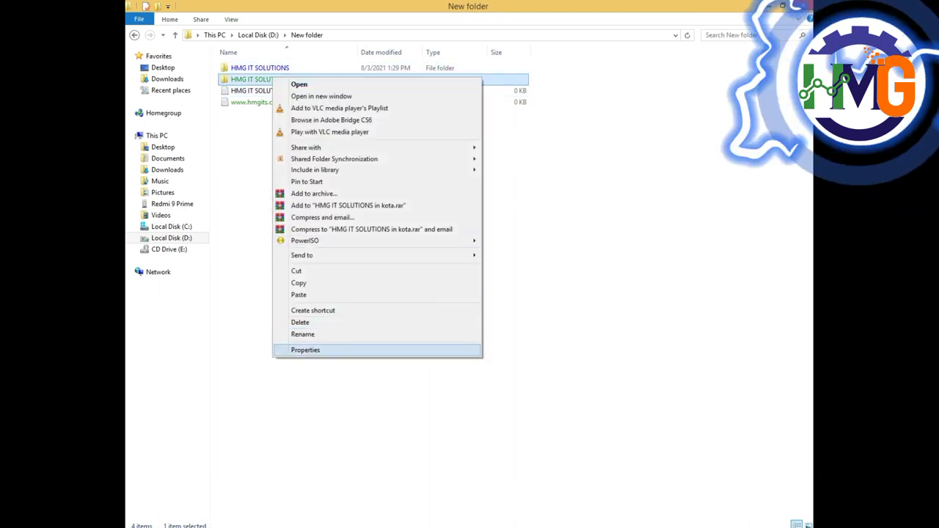
click(308, 351)
drag(375, 86, 455, 118)
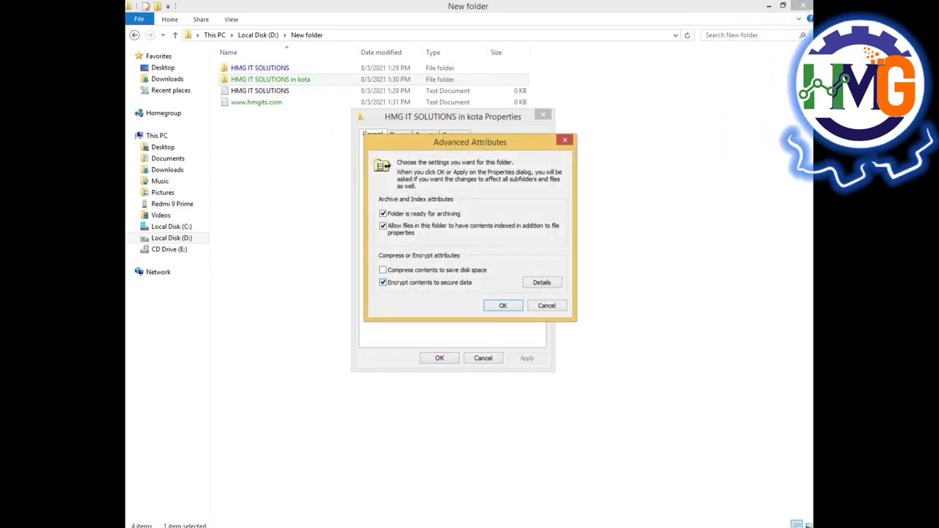
click(503, 306)
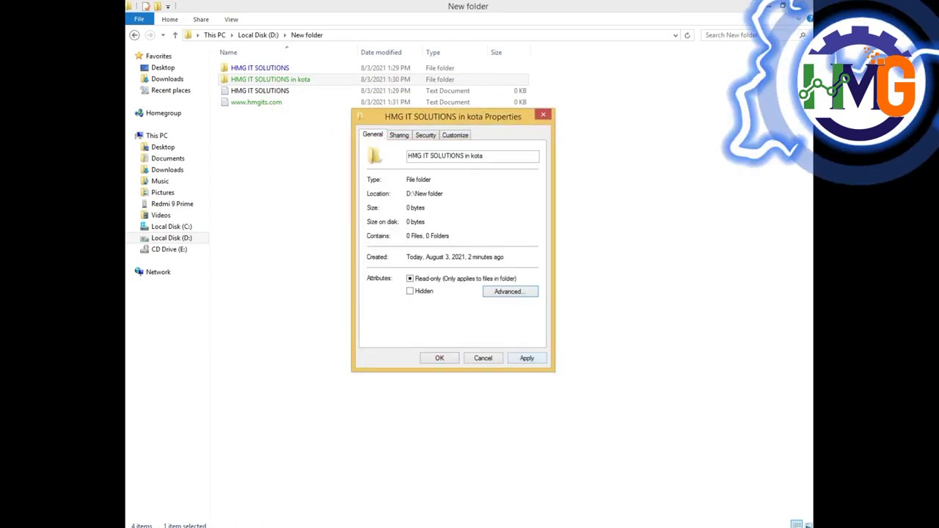
click(527, 358)
click(439, 358)
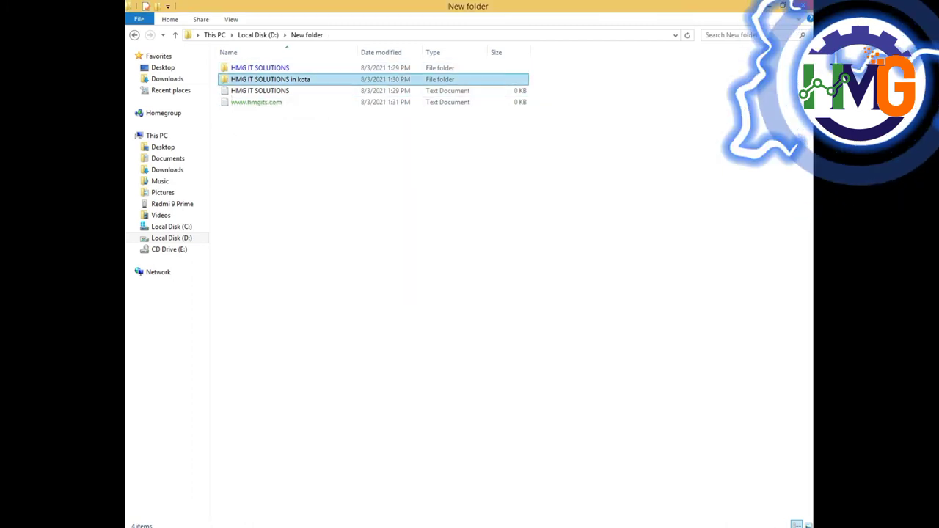
Refresh the file list of D:\New folder
key(shift+Up)
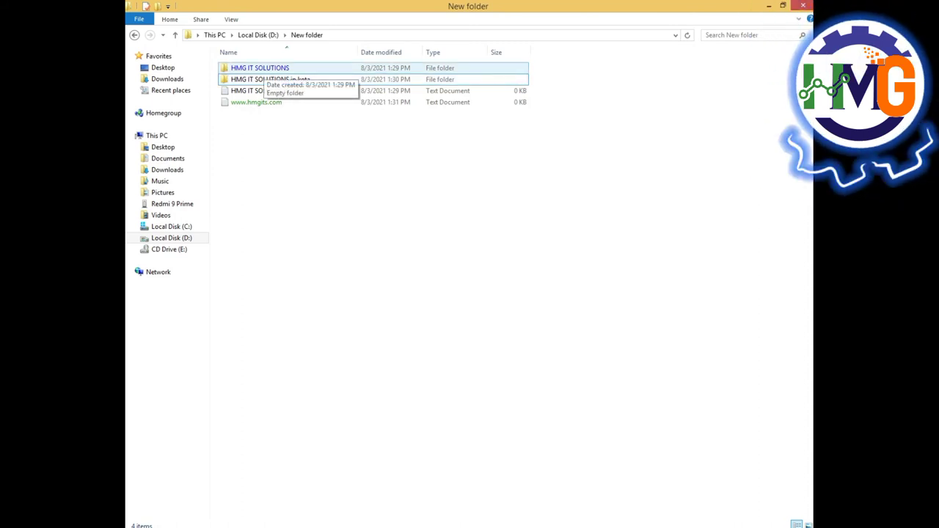
click(264, 77)
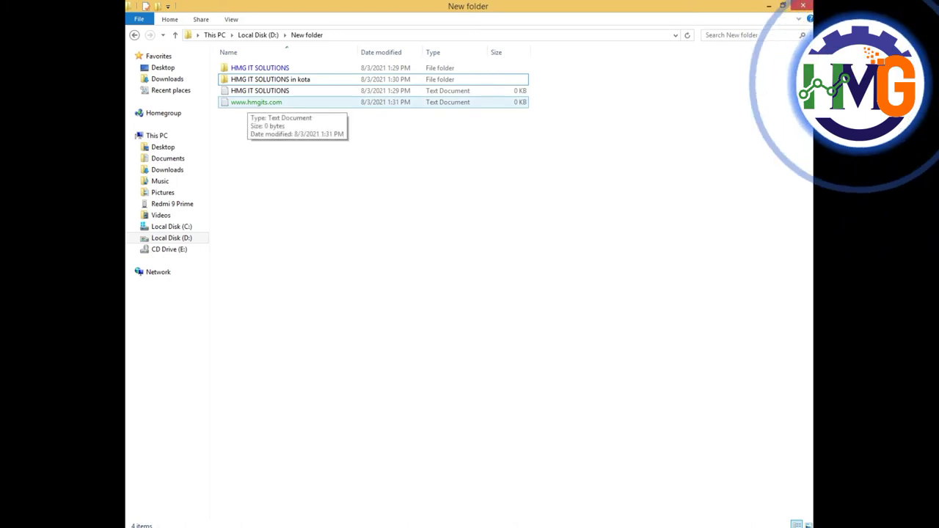
right_click(305, 161)
click(334, 203)
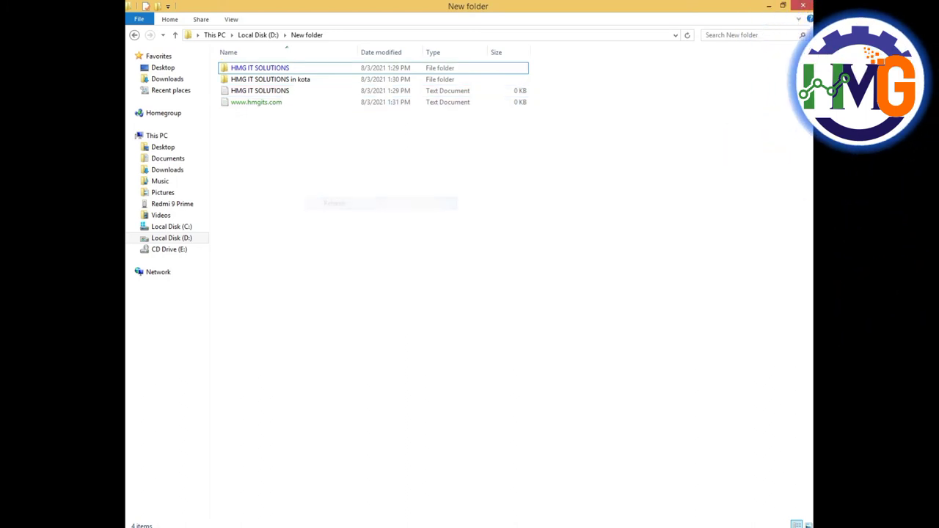